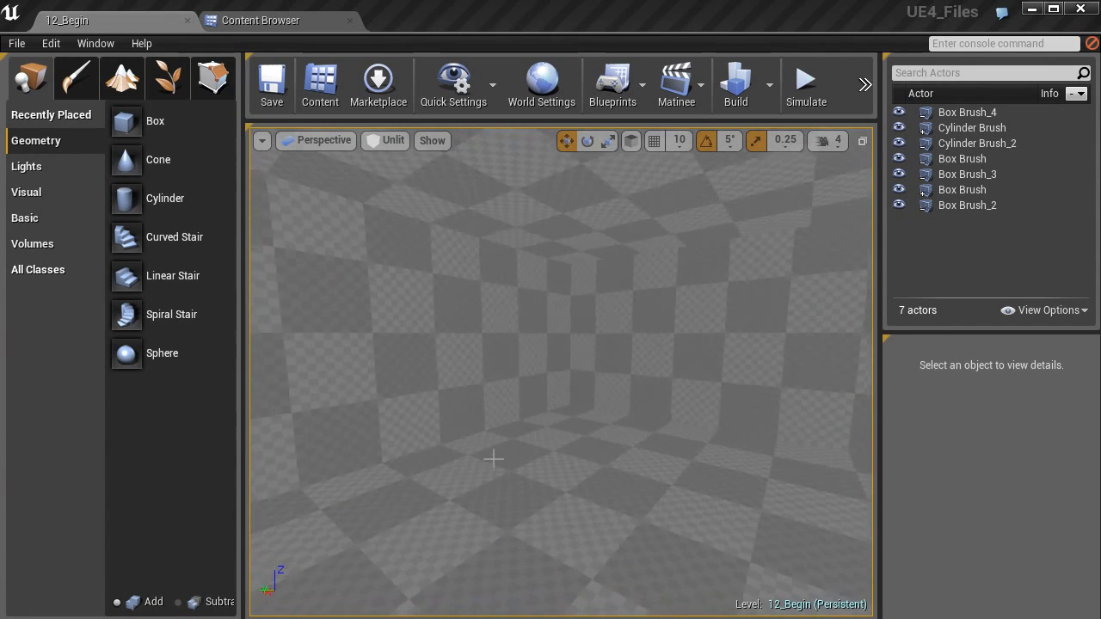
- Add an additive box brush inside the room and set its X, Y and Z size to 400 each
left_click_drag(127, 134, 636, 452)
mouse_move(636, 451)
right_mouse_down()
mouse_move(662, 443)
mouse_move(603, 447)
right_mouse_up()
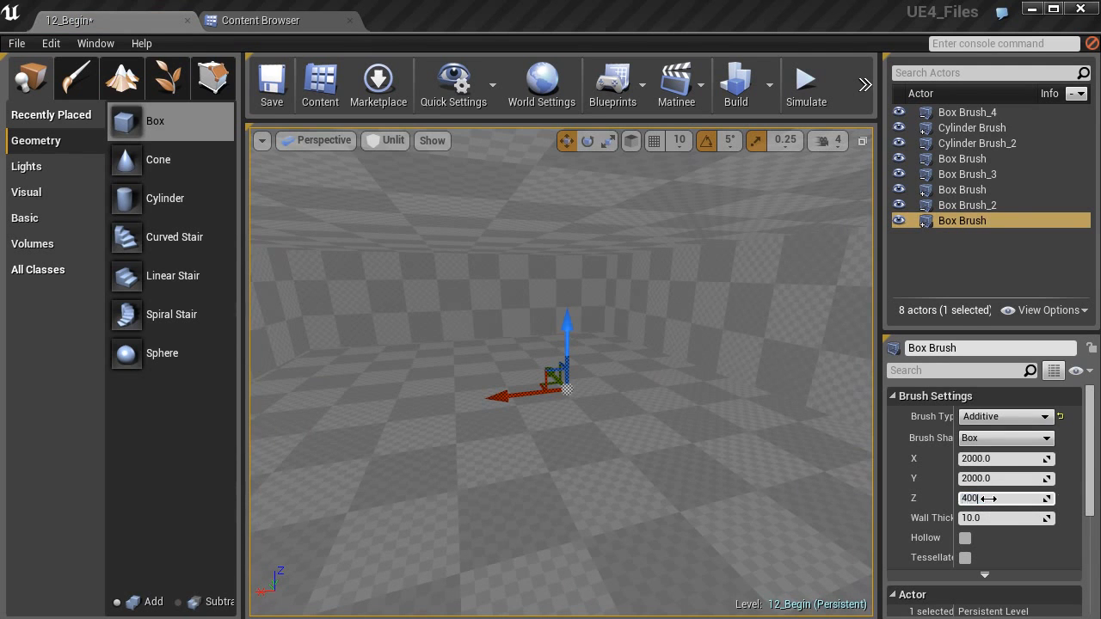
key("Return")
left_click(989, 479)
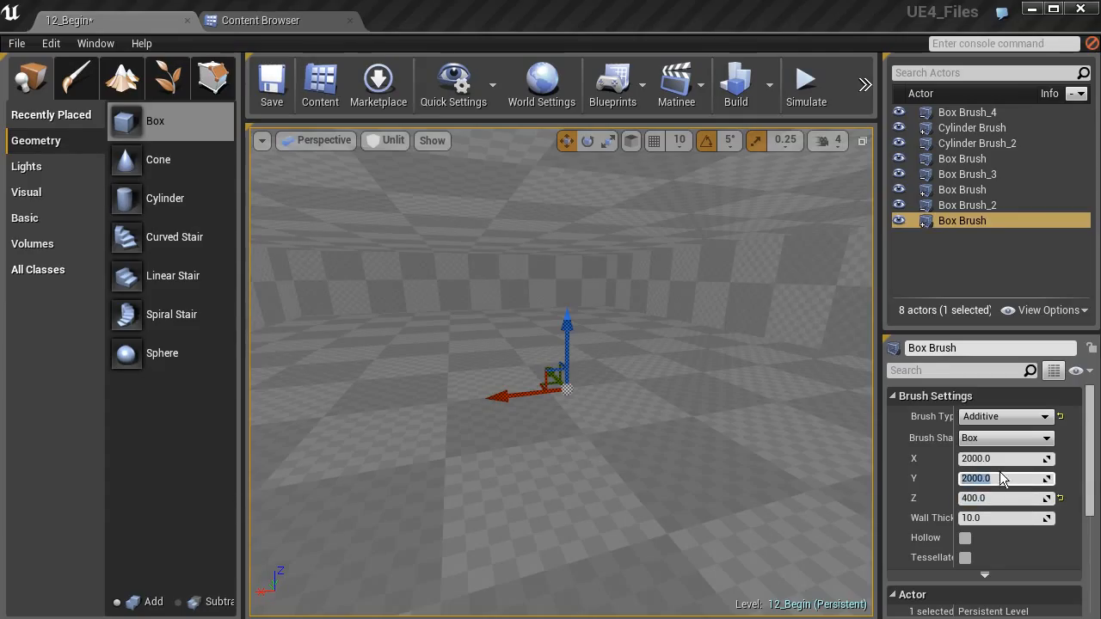
type("400")
key("Return")
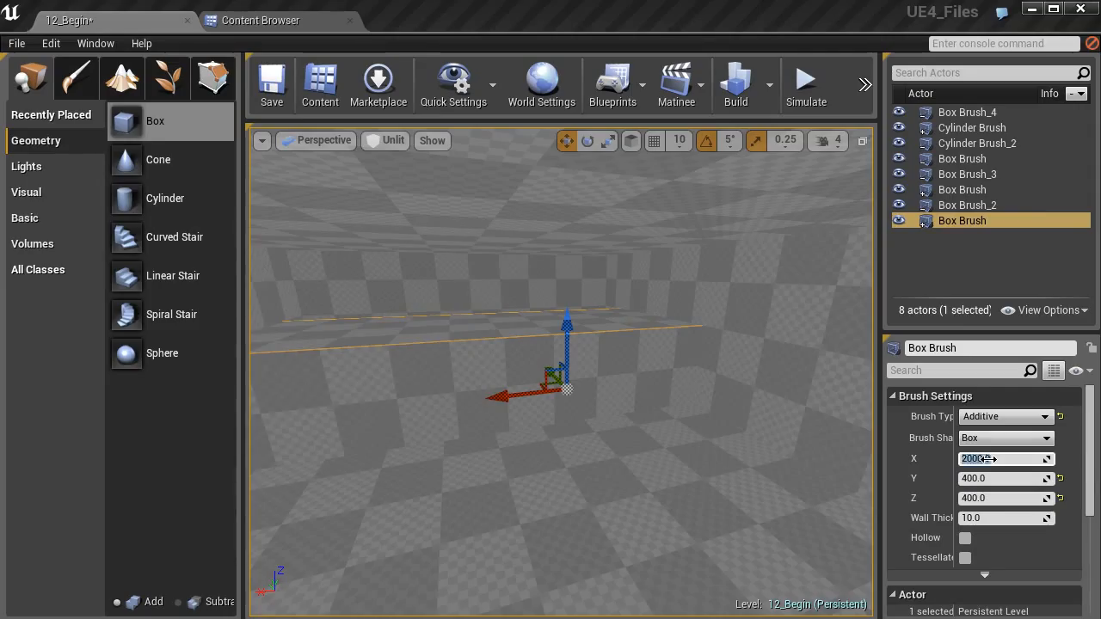
left_click(990, 459)
type("400")
key("Return")
- Turn on grid snapping at 10 units and raise the box brush so that it spans from floor to ceiling
left_click_drag(570, 336, 566, 298)
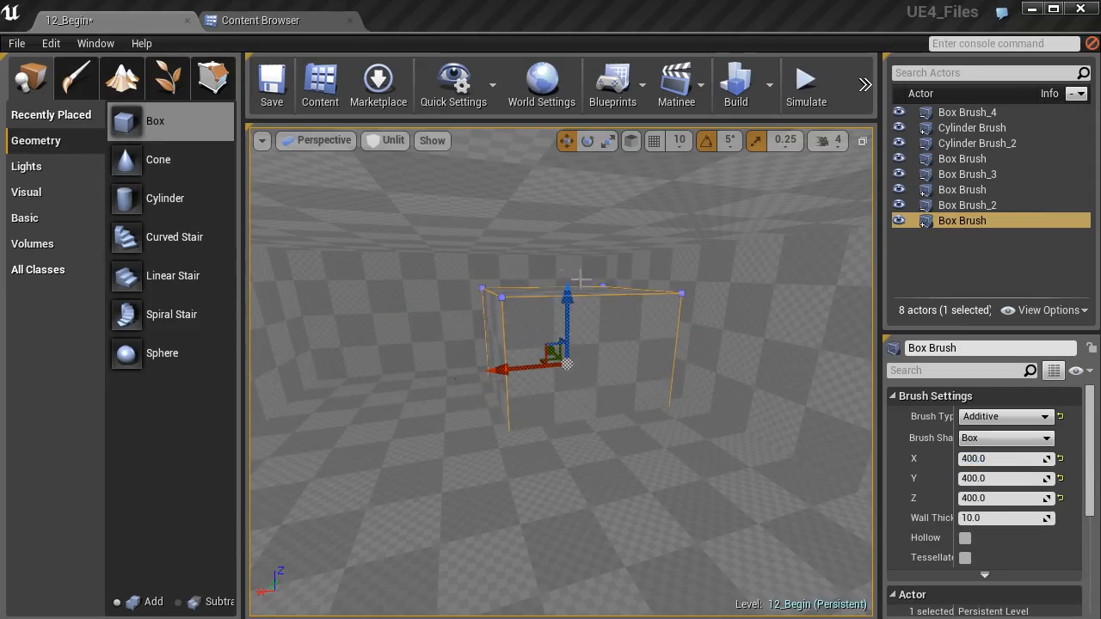
key("ctrl+z")
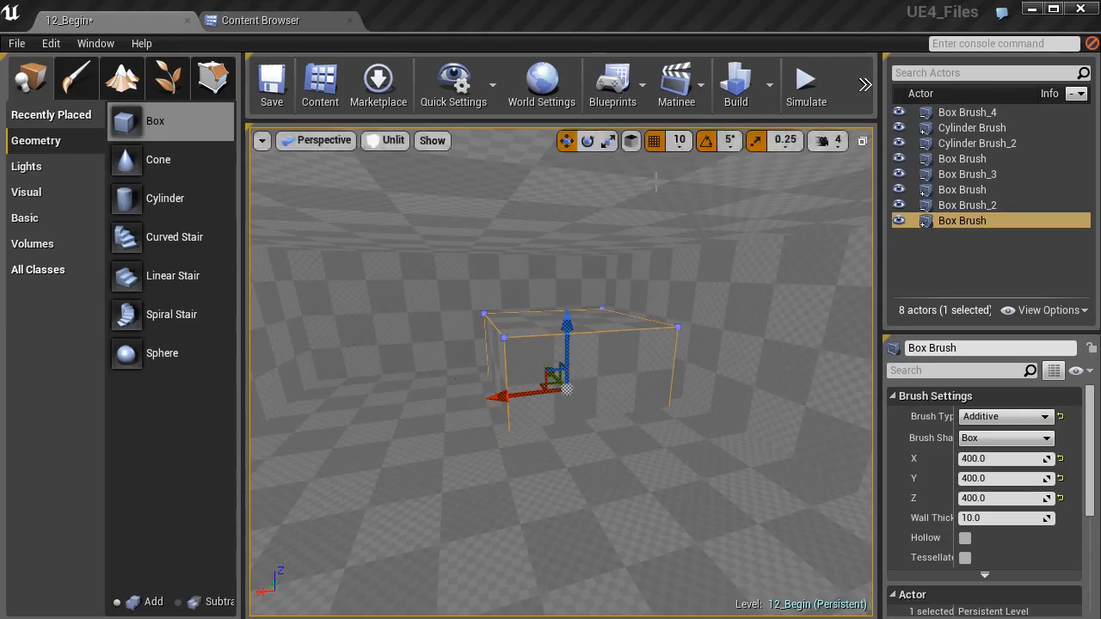
left_click_drag(567, 324, 567, 250)
left_click_drag(646, 271, 641, 272, "alt")
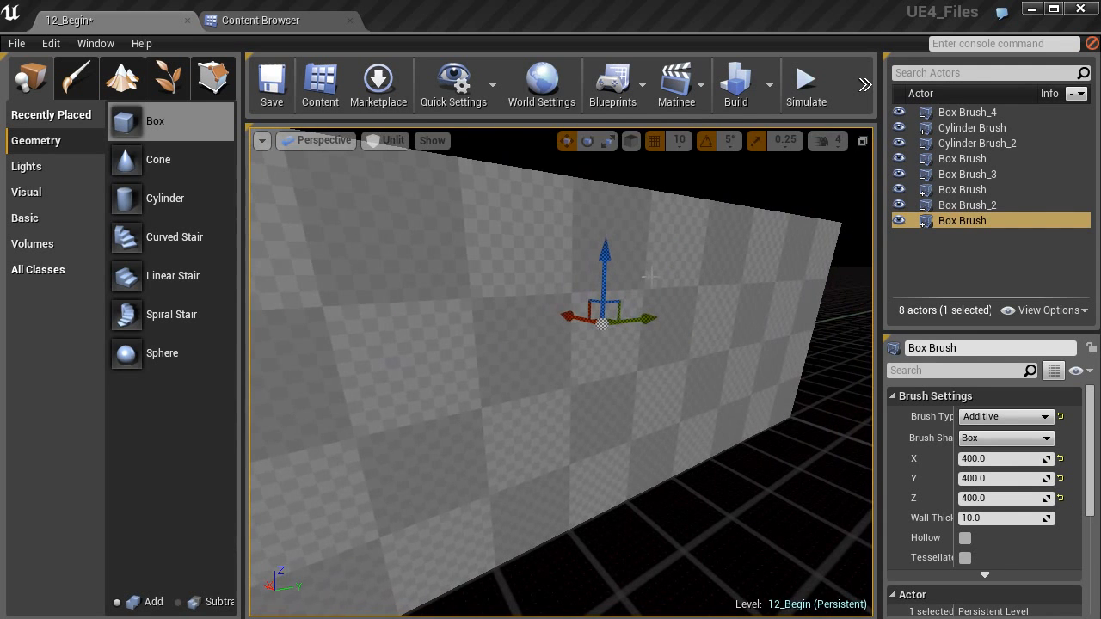
- In the Side view, move the box brush along Y until its edge aligns with the room's outer wall
left_click(307, 143)
left_click(318, 218)
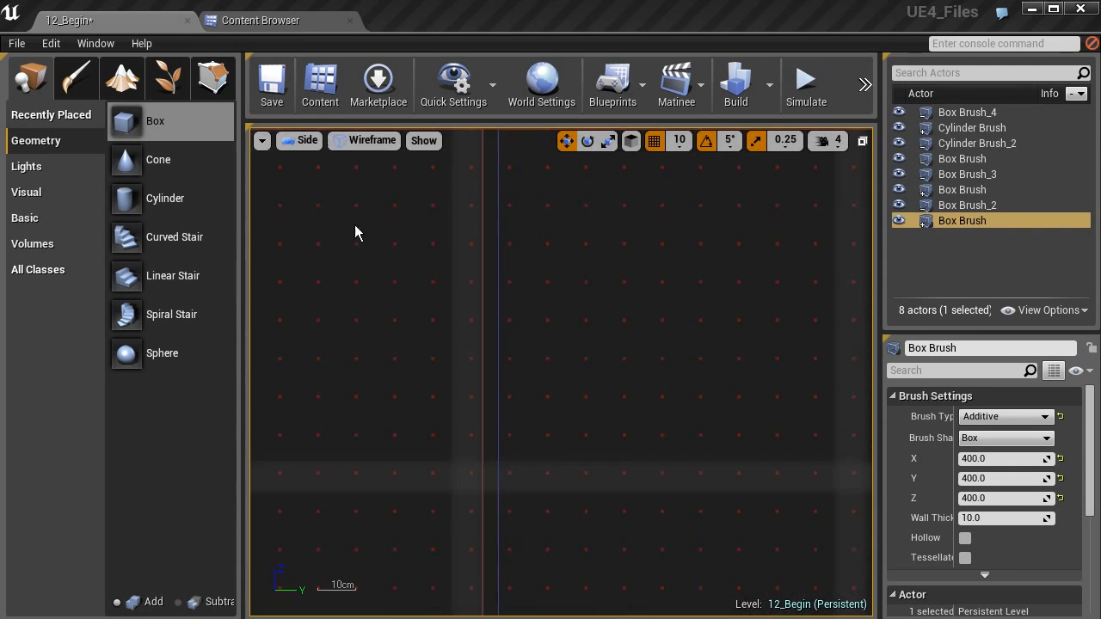
scroll(504, 342, "up", 5)
scroll(518, 344, "down", 4)
mouse_move(518, 343)
right_mouse_down()
mouse_move(487, 381)
mouse_move(411, 376)
right_mouse_up()
mouse_move(687, 370)
right_mouse_down()
mouse_move(643, 401)
mouse_move(557, 378)
right_mouse_up()
scroll(647, 404, "down", 1)
left_click_drag(535, 387, 610, 390)
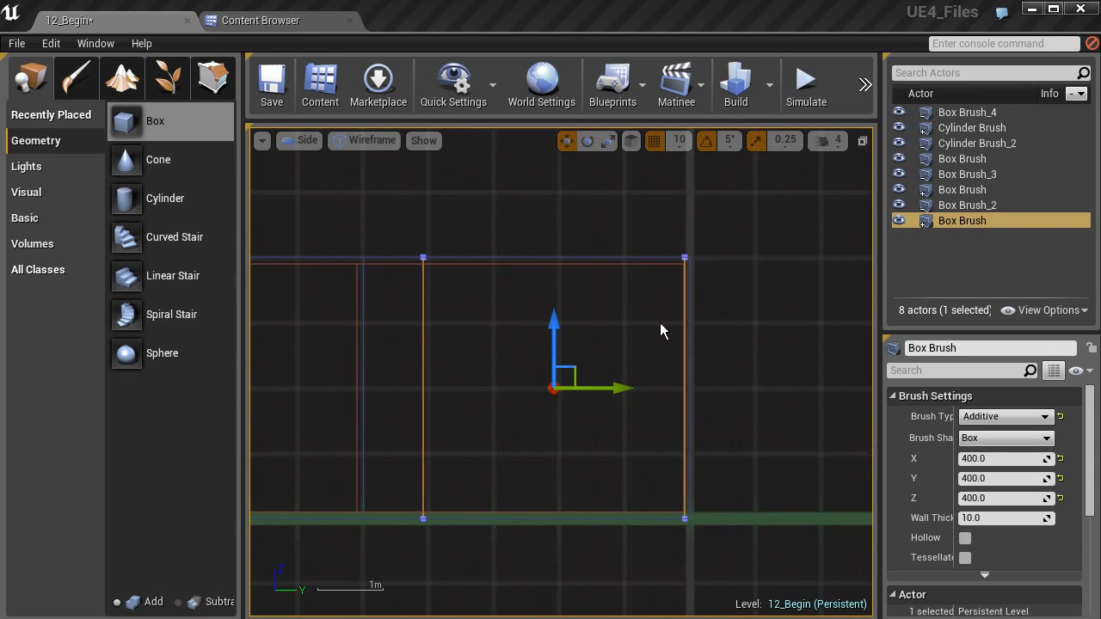
scroll(659, 325, "up", 3)
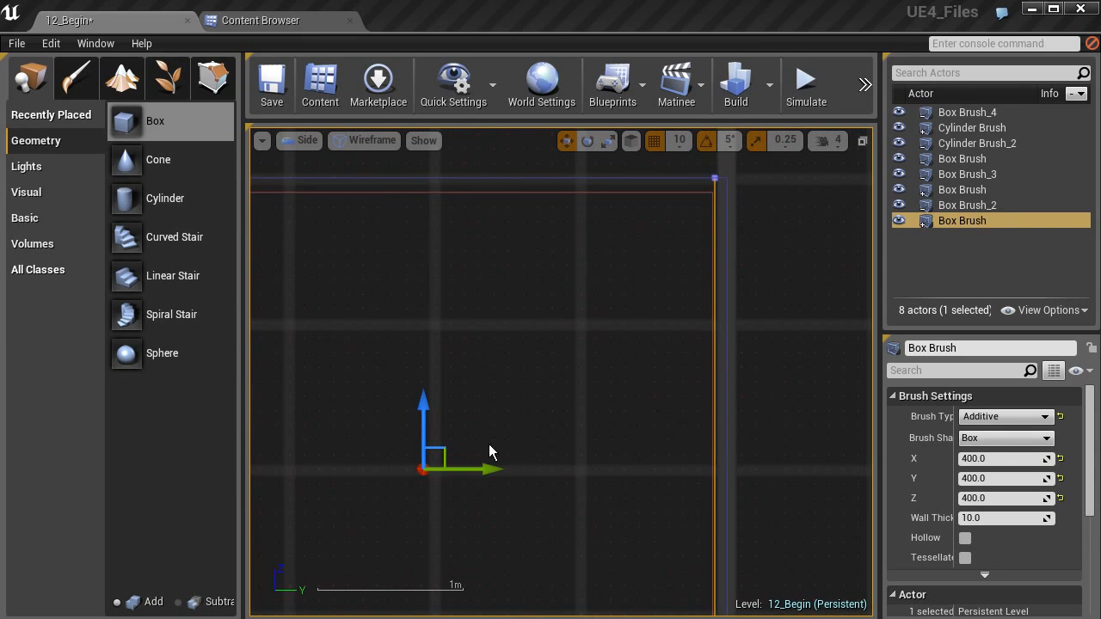
mouse_move(479, 467)
left_mouse_down()
mouse_move(492, 466)
mouse_move(463, 466)
mouse_move(495, 462)
left_mouse_up()
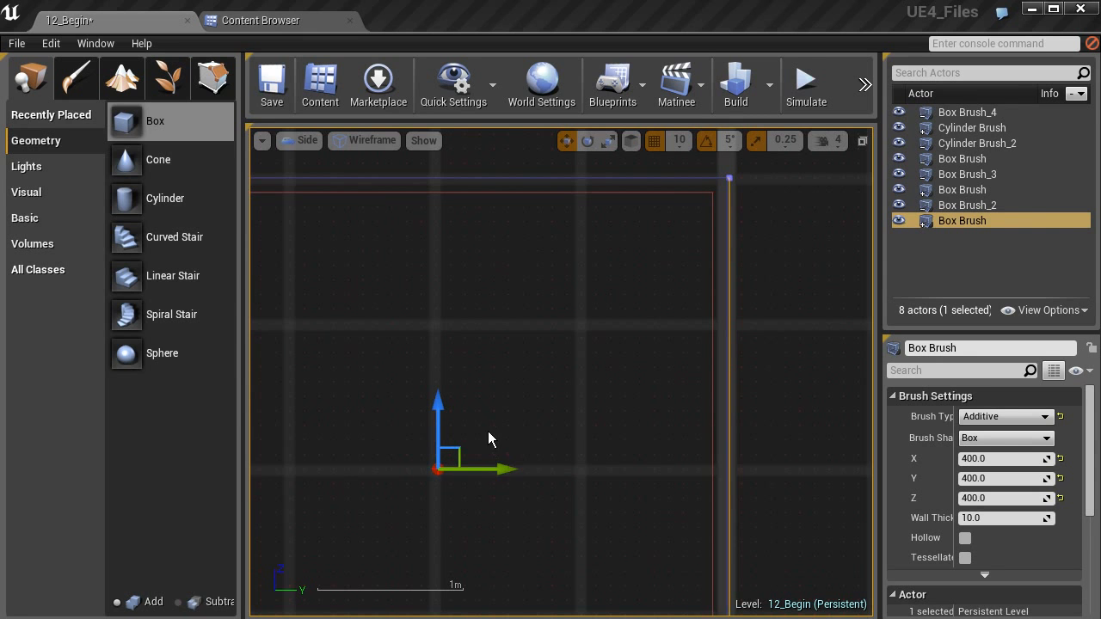
- In the Top view, move the box brush along X until its edge aligns with the room's outer corner
right_click_drag(404, 433, 652, 416)
scroll(638, 417, "down", 3)
mouse_move(505, 396)
right_mouse_down()
mouse_move(600, 382)
mouse_move(321, 387)
right_mouse_up()
mouse_move(508, 383)
right_mouse_down()
mouse_move(546, 378)
mouse_move(592, 339)
right_mouse_up()
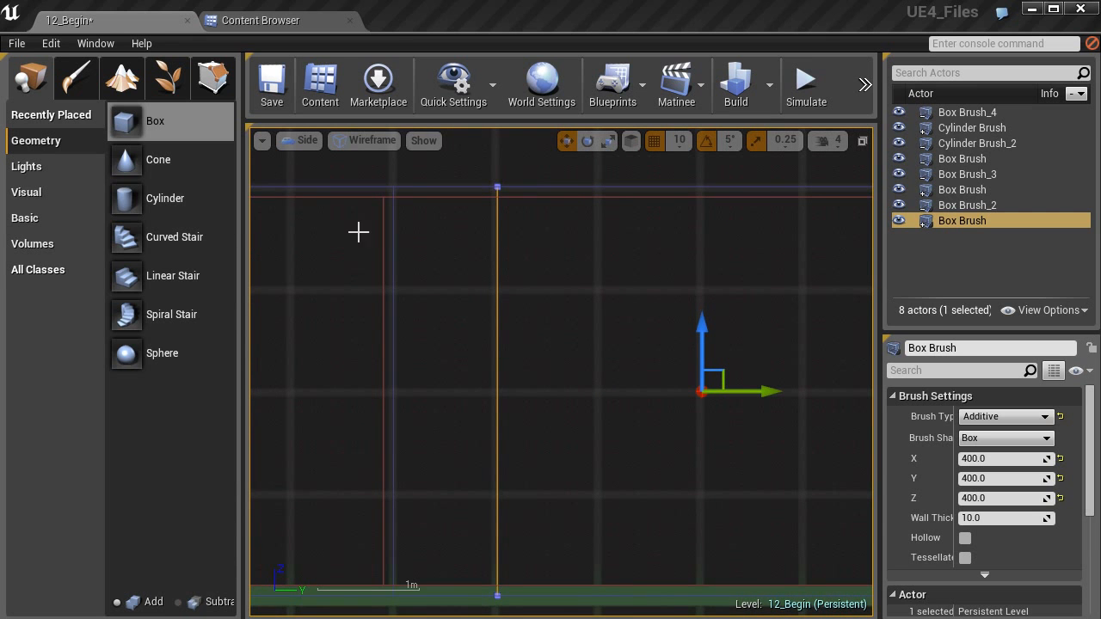
left_click(299, 141)
left_click(318, 203)
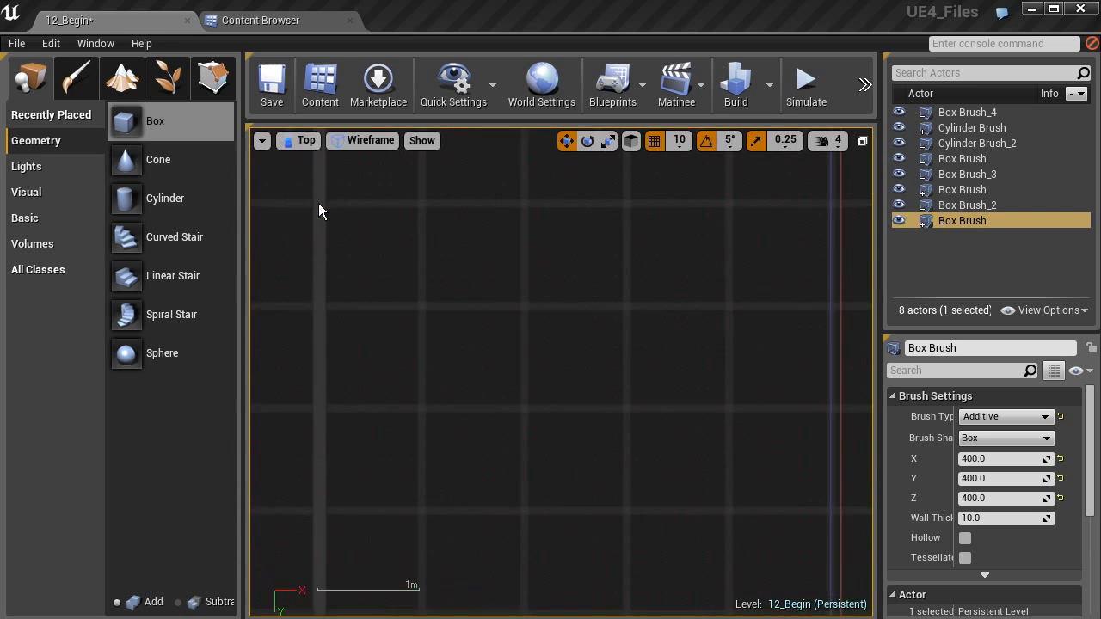
right_click_drag(319, 206, 455, 326)
scroll(488, 340, "down", 8)
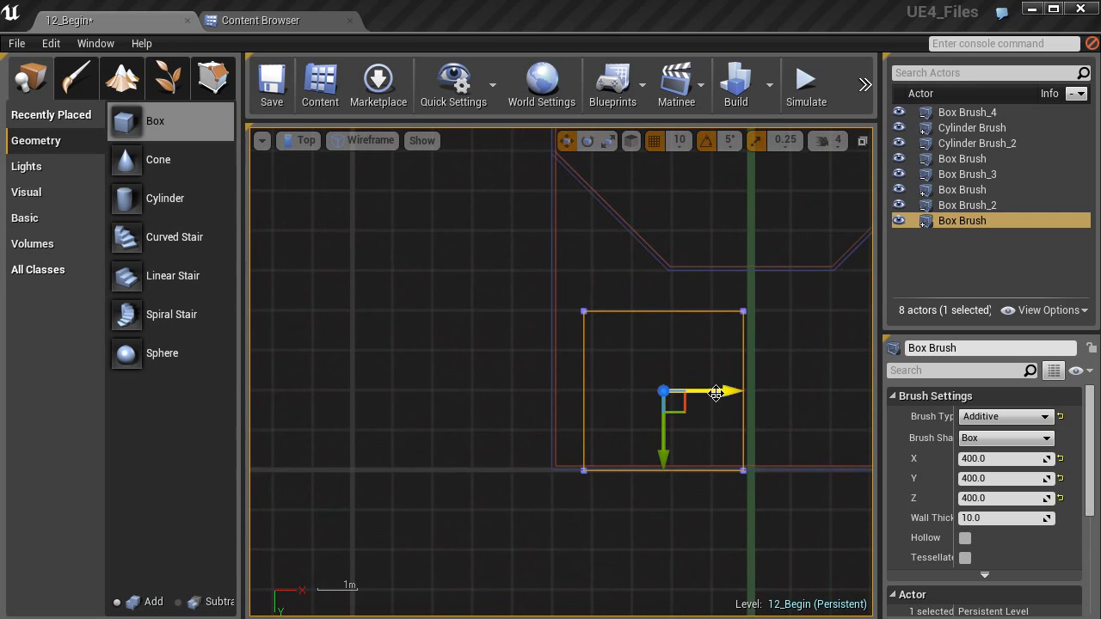
left_click_drag(721, 393, 692, 394)
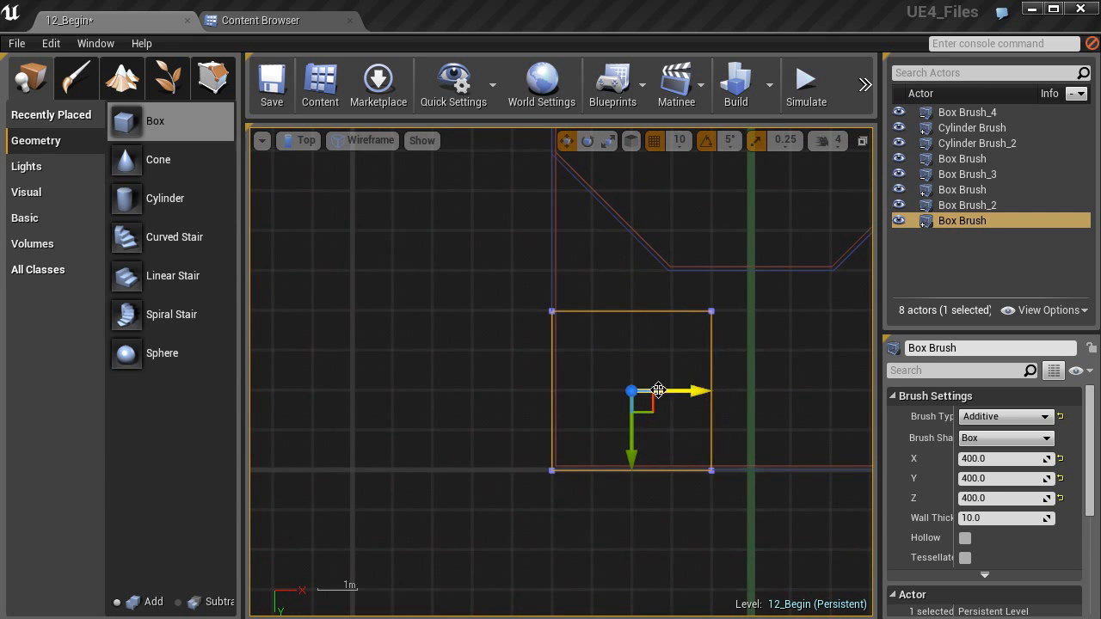
scroll(575, 370, "up", 4)
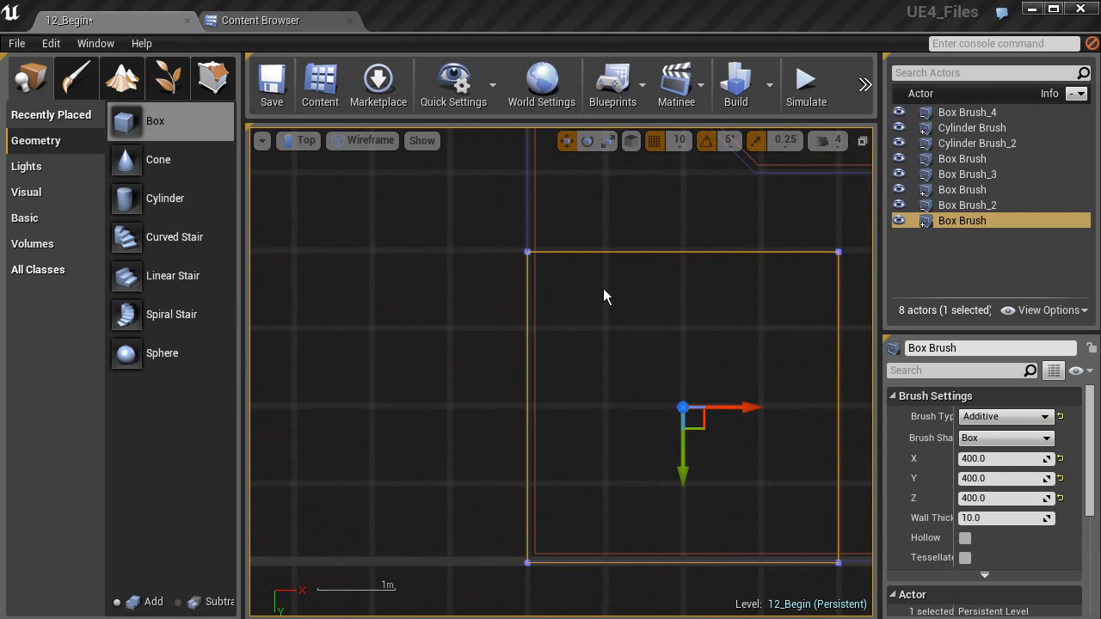
- Return to the Perspective view and examine how the box brush fits into the room's corner
left_click(302, 141)
left_click(316, 161)
mouse_move(588, 440)
right_mouse_down()
mouse_move(709, 439)
mouse_move(421, 439)
mouse_move(598, 426)
mouse_move(602, 400)
mouse_move(615, 422)
mouse_move(602, 434)
mouse_move(628, 452)
mouse_move(615, 439)
mouse_move(513, 473)
right_mouse_up()
mouse_move(566, 513)
right_mouse_down()
mouse_move(654, 505)
mouse_move(675, 516)
mouse_move(448, 509)
right_mouse_up()
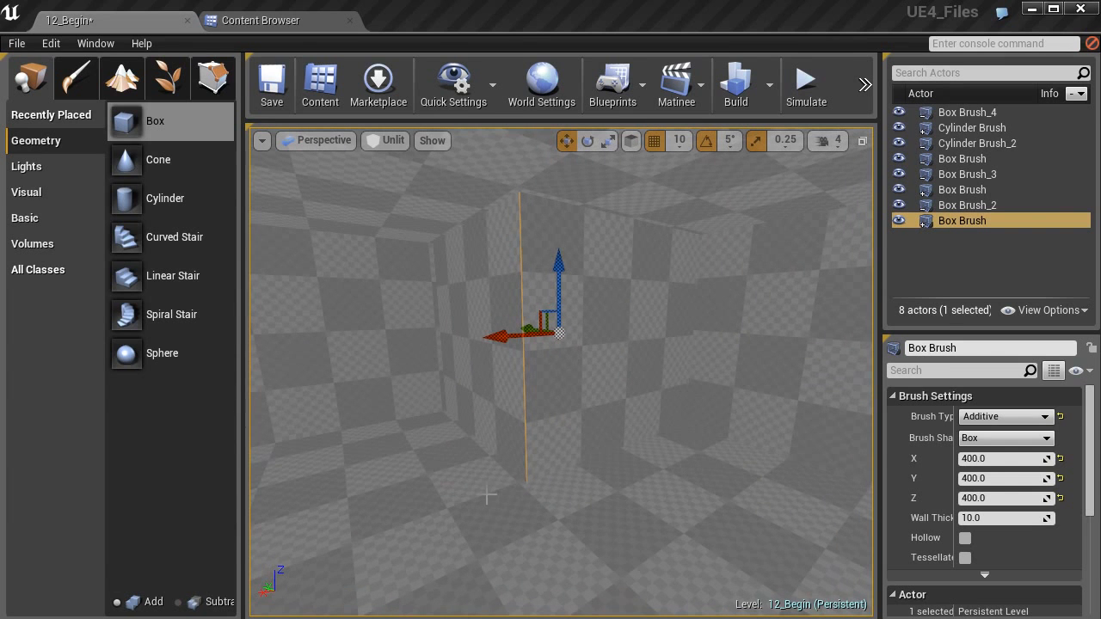
mouse_move(559, 370)
right_mouse_down()
mouse_move(514, 387)
mouse_move(636, 383)
right_mouse_up()
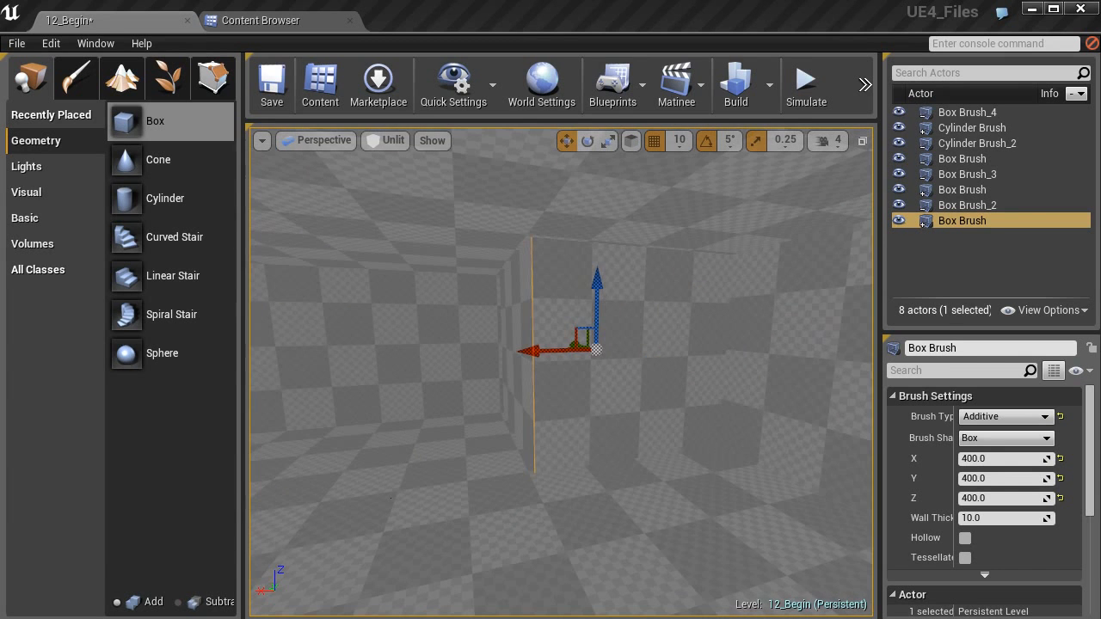
left_click(611, 378)
mouse_move(576, 400)
right_mouse_down()
mouse_move(628, 399)
mouse_move(589, 400)
right_mouse_up()
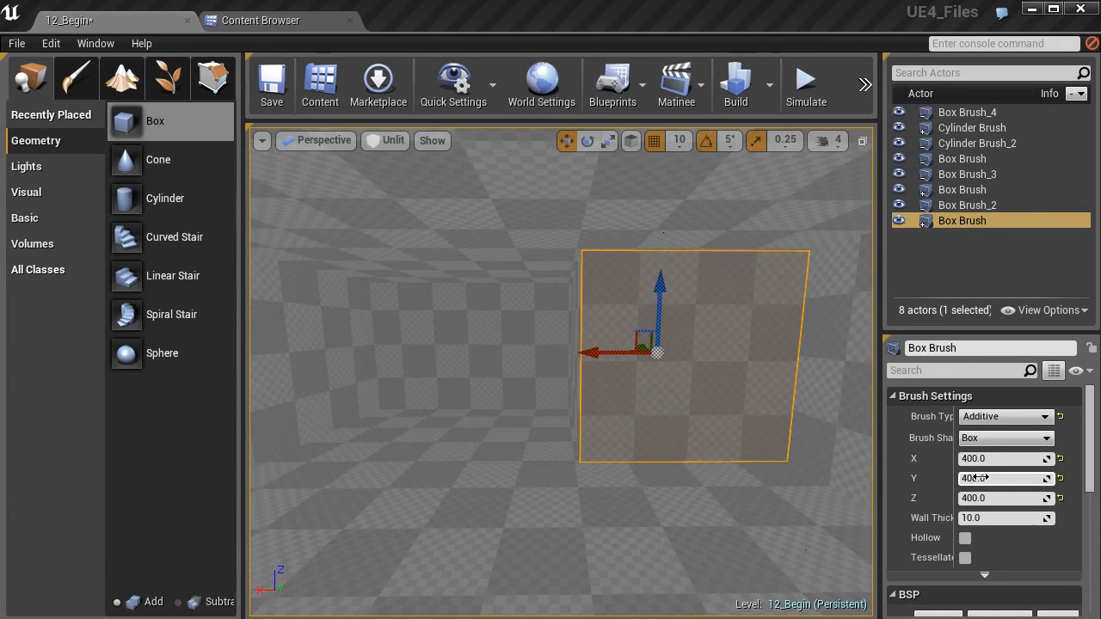
right_click_drag(671, 421, 653, 421)
mouse_move(559, 378)
right_mouse_down()
mouse_move(585, 353)
mouse_move(568, 371)
mouse_move(578, 372)
right_mouse_up()
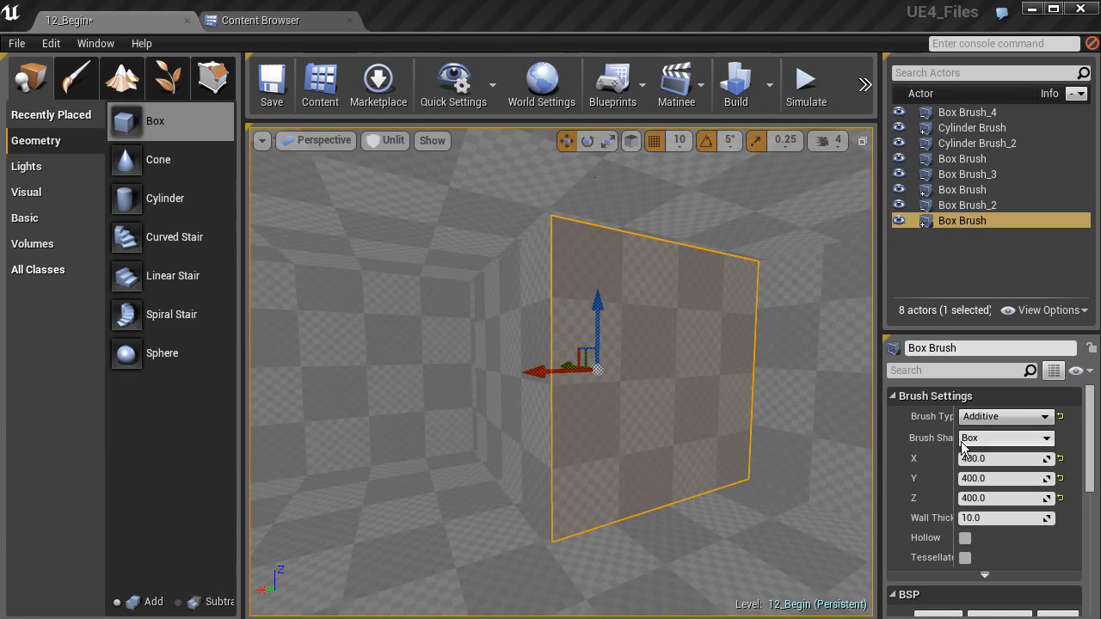
- Set the box brush's X size to 300 and shift it along X toward the outer wall
right_click_drag(538, 373, 637, 368)
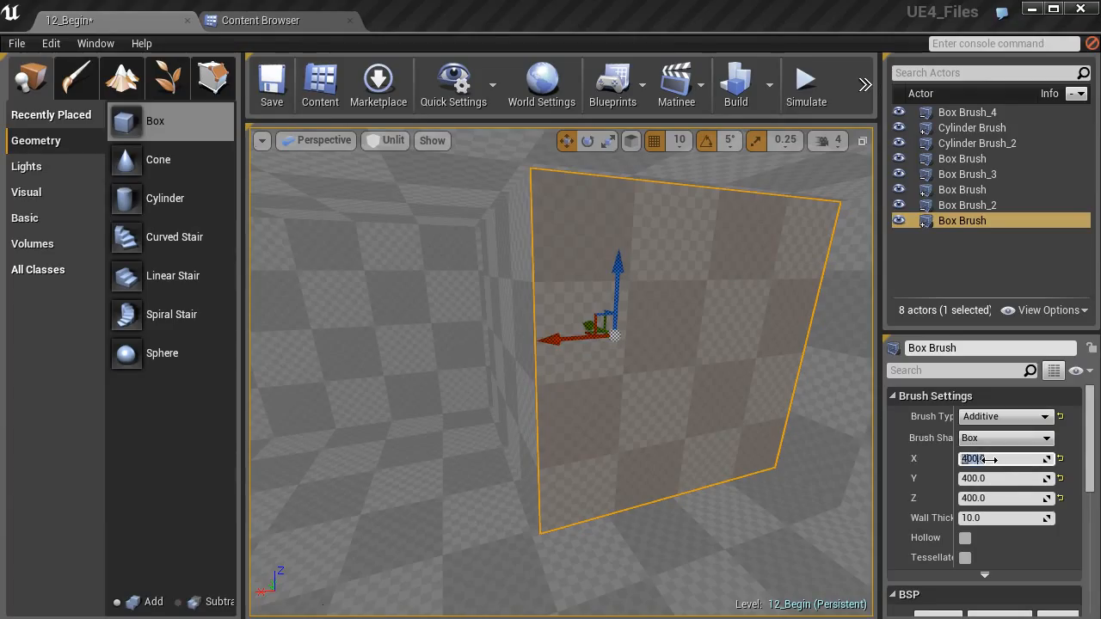
type("0")
key("Return")
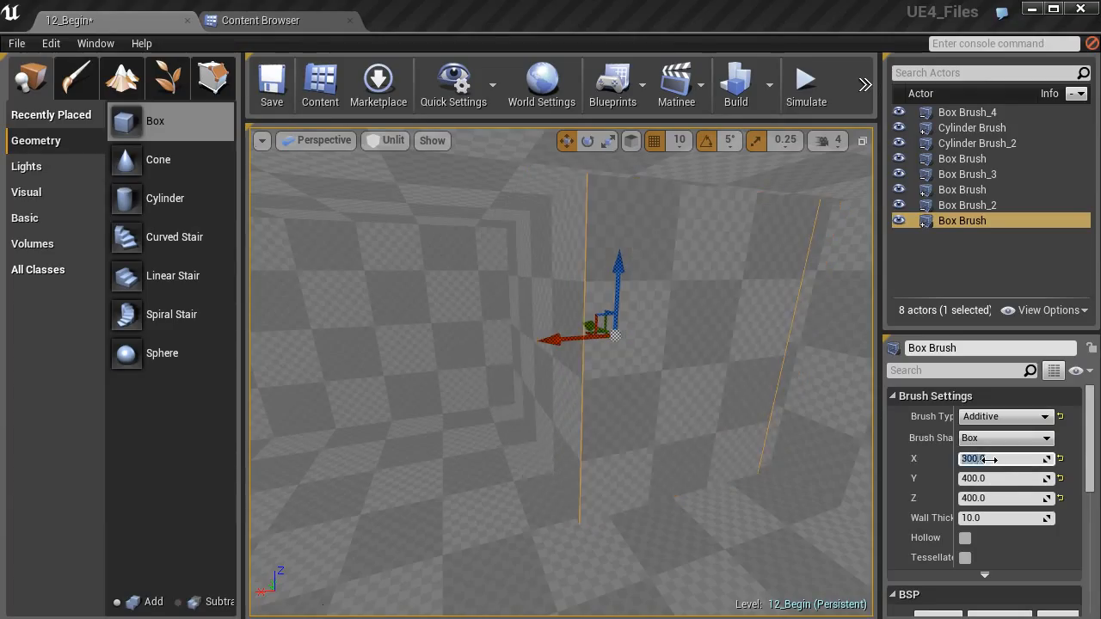
left_click_drag(560, 343, 570, 339)
right_click_drag(570, 340, 517, 340)
mouse_move(605, 372)
right_mouse_down()
mouse_move(585, 371)
mouse_move(605, 372)
right_mouse_up()
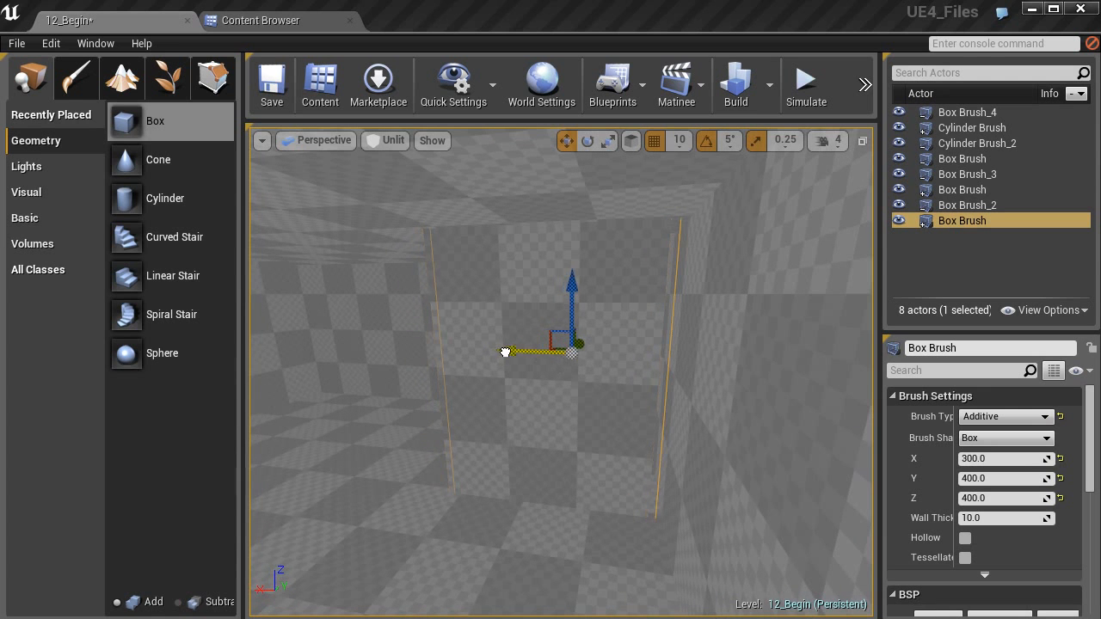
left_click_drag(513, 352, 513, 351)
mouse_move(513, 352)
right_mouse_down()
mouse_move(400, 345)
mouse_move(507, 348)
mouse_move(494, 348)
mouse_move(527, 404)
mouse_move(537, 402)
mouse_move(535, 430)
mouse_move(456, 427)
mouse_move(435, 413)
right_mouse_up()
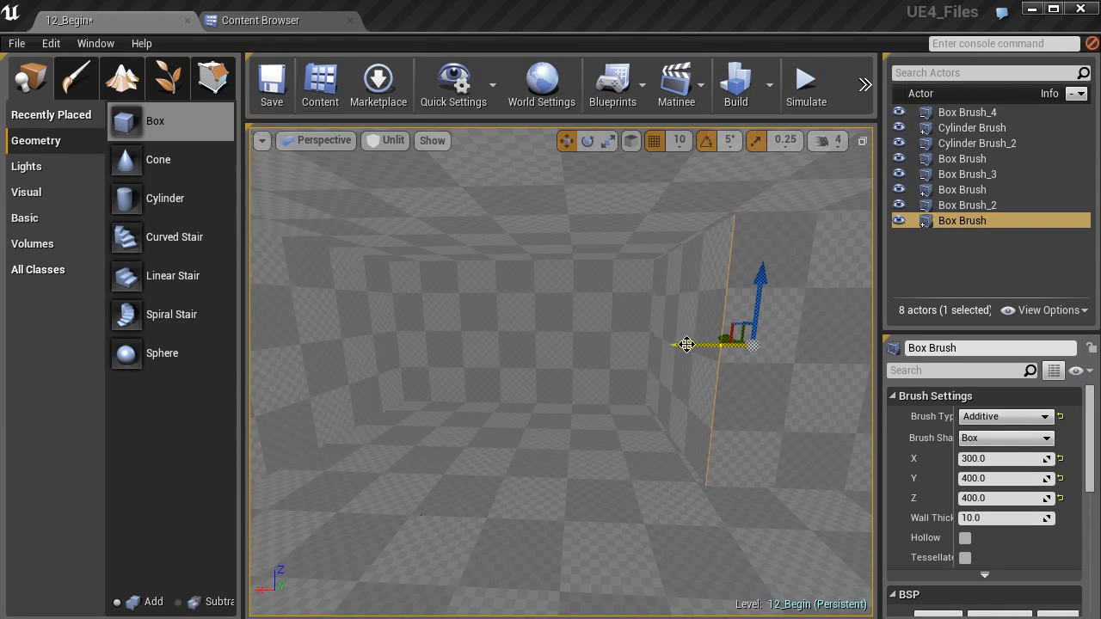
- Duplicate the box brush along X toward the opposite side of the room
mouse_move(657, 361)
right_mouse_down()
mouse_move(679, 379)
mouse_move(585, 364)
right_mouse_up()
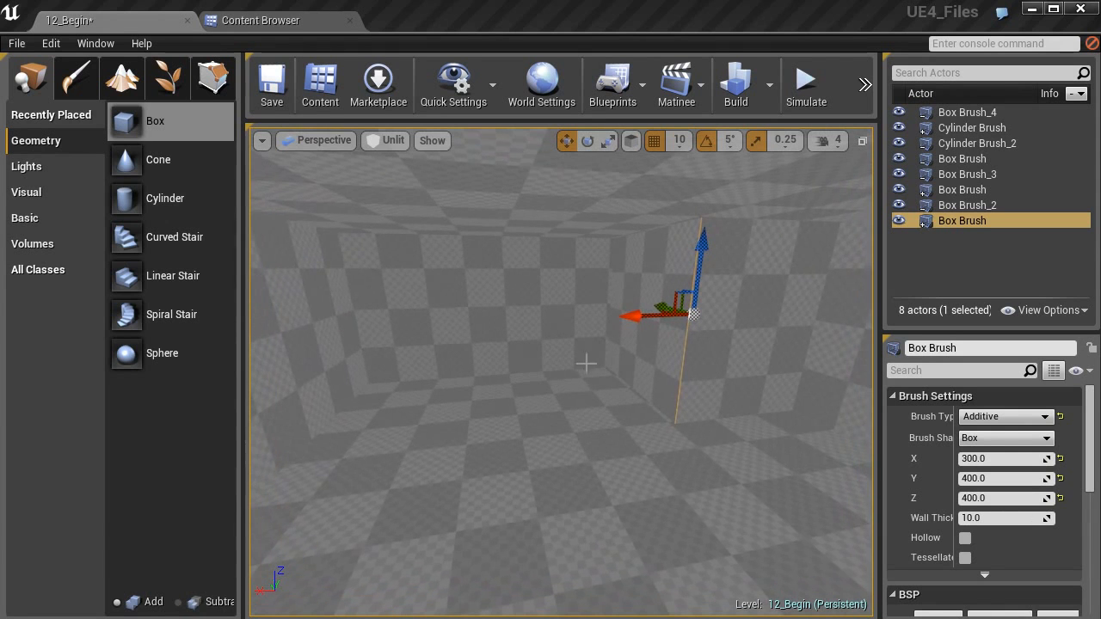
mouse_move(632, 319)
left_mouse_down("alt")
mouse_move(538, 325)
mouse_move(378, 360)
mouse_move(373, 324)
mouse_move(329, 328)
mouse_move(305, 332)
mouse_move(282, 357)
left_mouse_up("alt")
key("f")
right_click_drag(541, 385, 578, 382)
right_click_drag(571, 427, 586, 436)
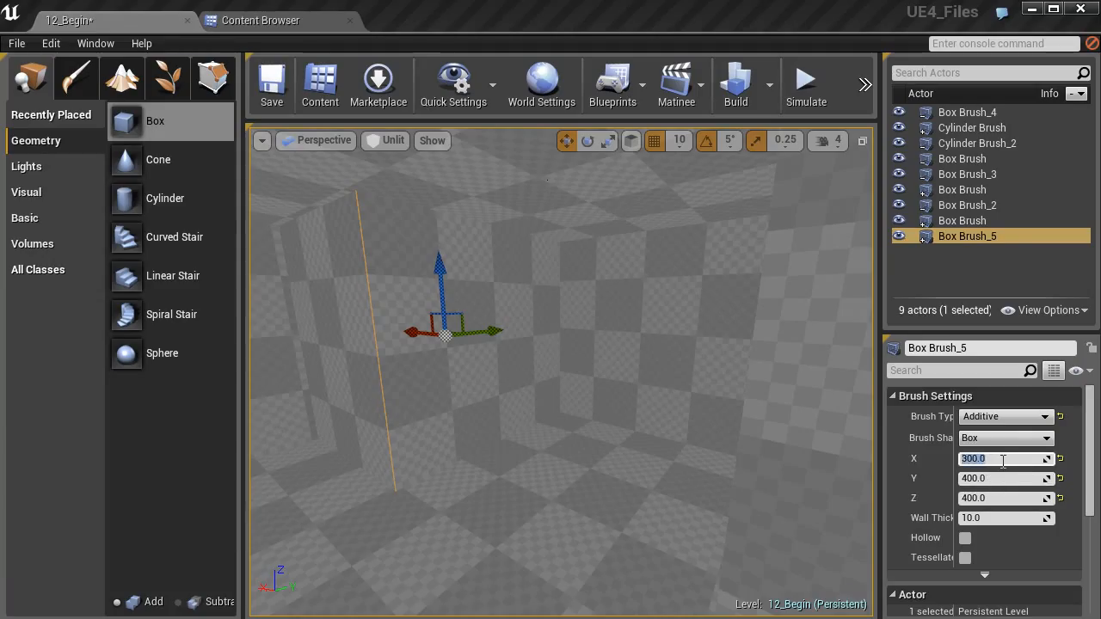
- Set the duplicated box brush's X and Y size to 200 each
type("2")
key("Return")
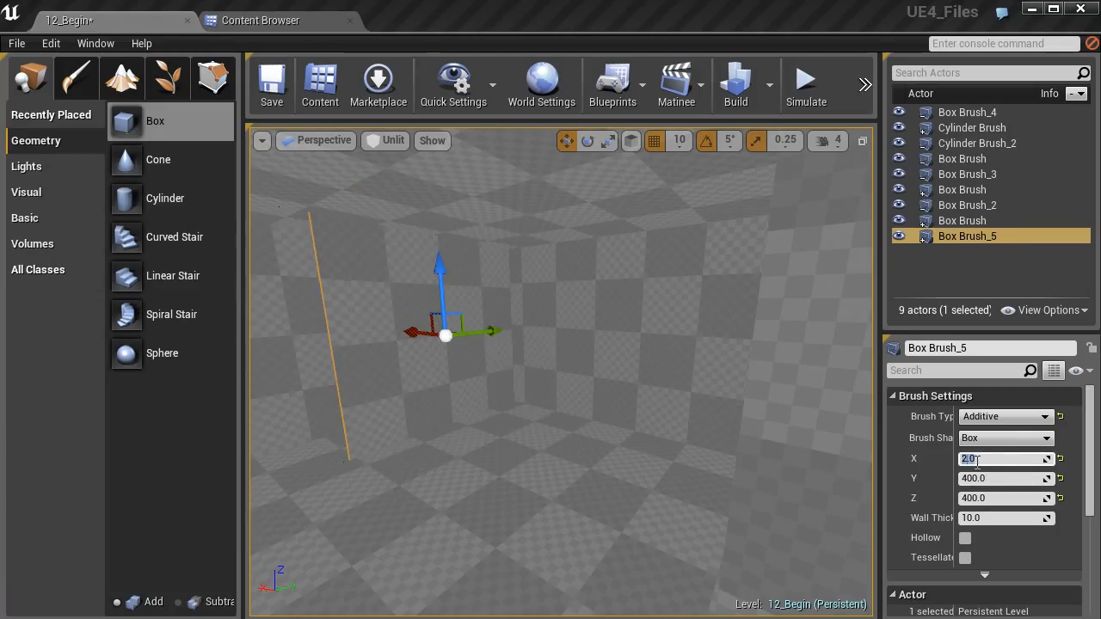
type("200")
key("Return")
key("Tab")
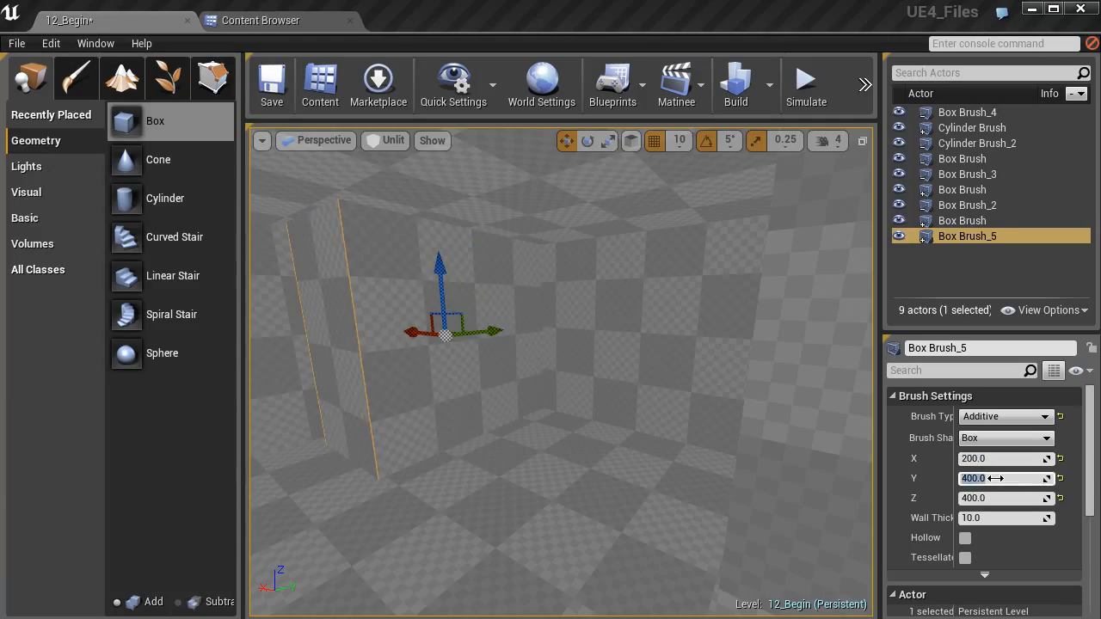
type("200")
key("Return")
- Move the 200 × 200 box brush along positive Y toward the room's outer wall
right_click_drag(444, 363, 373, 354)
left_click_drag(492, 353, 551, 349)
mouse_move(550, 349)
right_mouse_down()
mouse_move(404, 342)
mouse_move(551, 371)
right_mouse_up()
left_click_drag(594, 367, 627, 367)
- Inspect the placement of the duplicated box brush and the rest of the room from several angles
mouse_move(659, 351)
right_mouse_down()
mouse_move(619, 353)
mouse_move(615, 321)
mouse_move(568, 322)
mouse_move(550, 297)
right_mouse_up()
right_click_drag(592, 335, 641, 352)
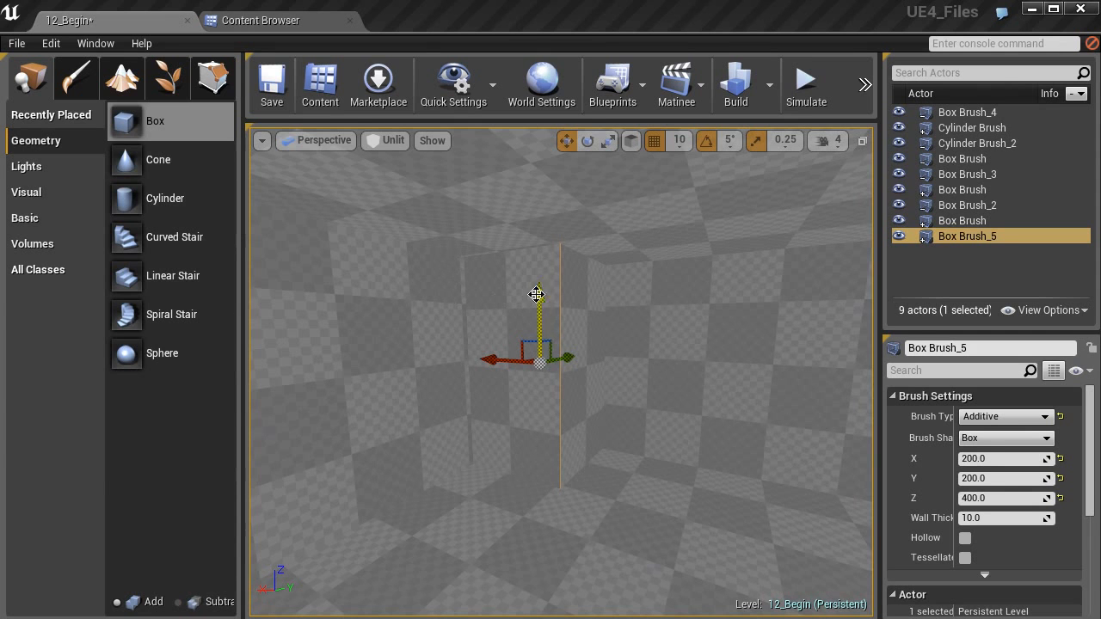
mouse_move(564, 330)
right_mouse_down()
mouse_move(580, 330)
mouse_move(547, 325)
mouse_move(567, 312)
mouse_move(598, 316)
mouse_move(427, 248)
right_mouse_up()
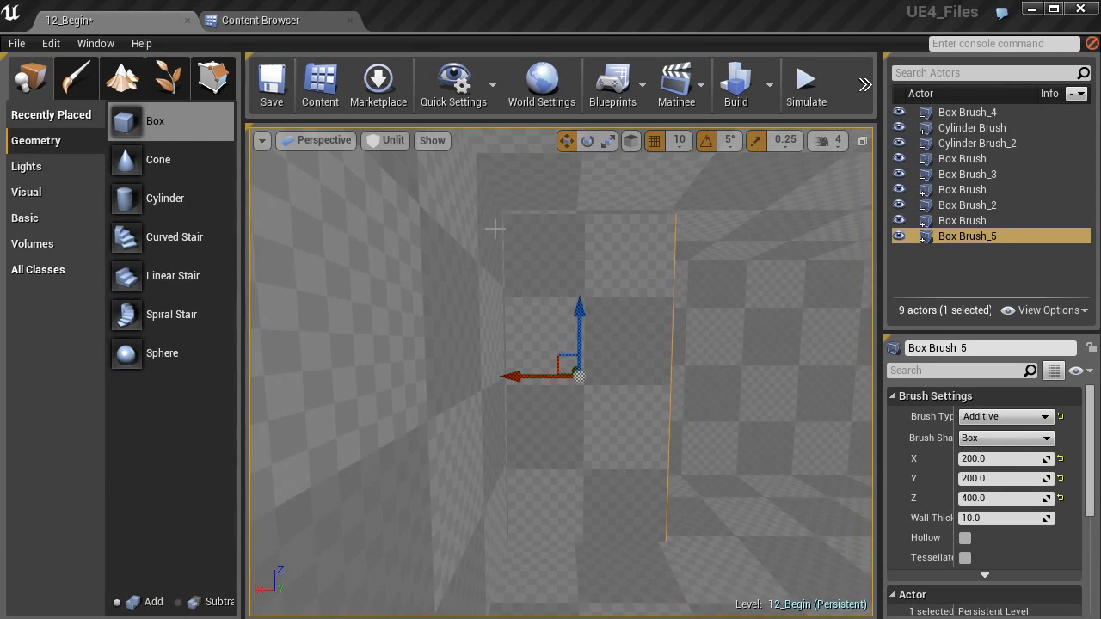
right_click_drag(495, 228, 499, 228)
right_click_drag(537, 280, 539, 315)
right_click_drag(572, 334, 595, 362)
right_click_drag(504, 416, 623, 389)
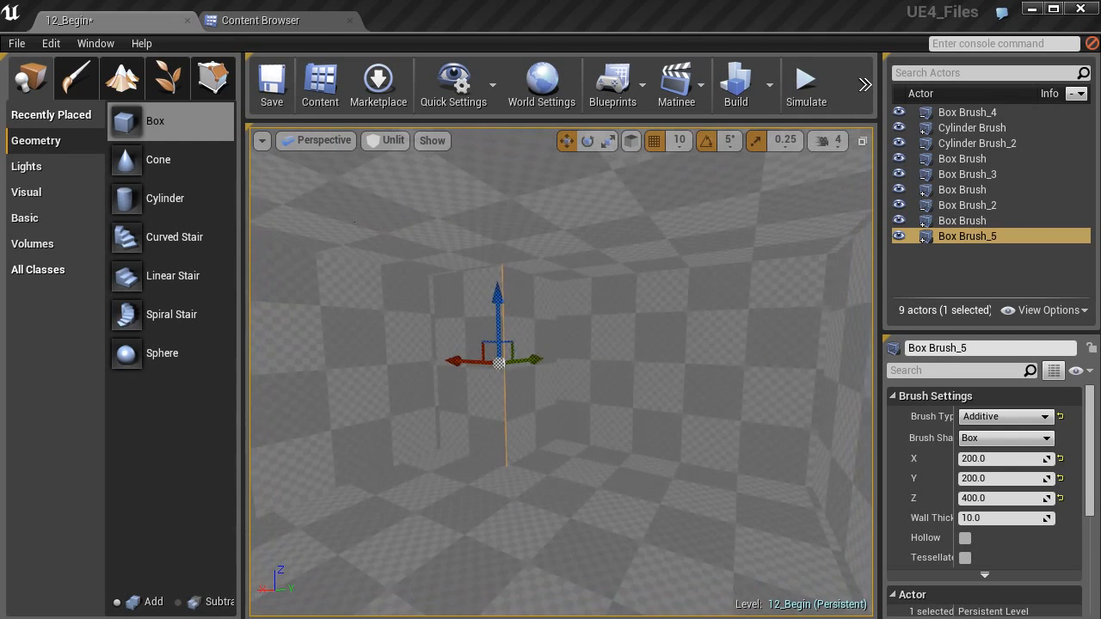
right_click_drag(481, 418, 525, 419)
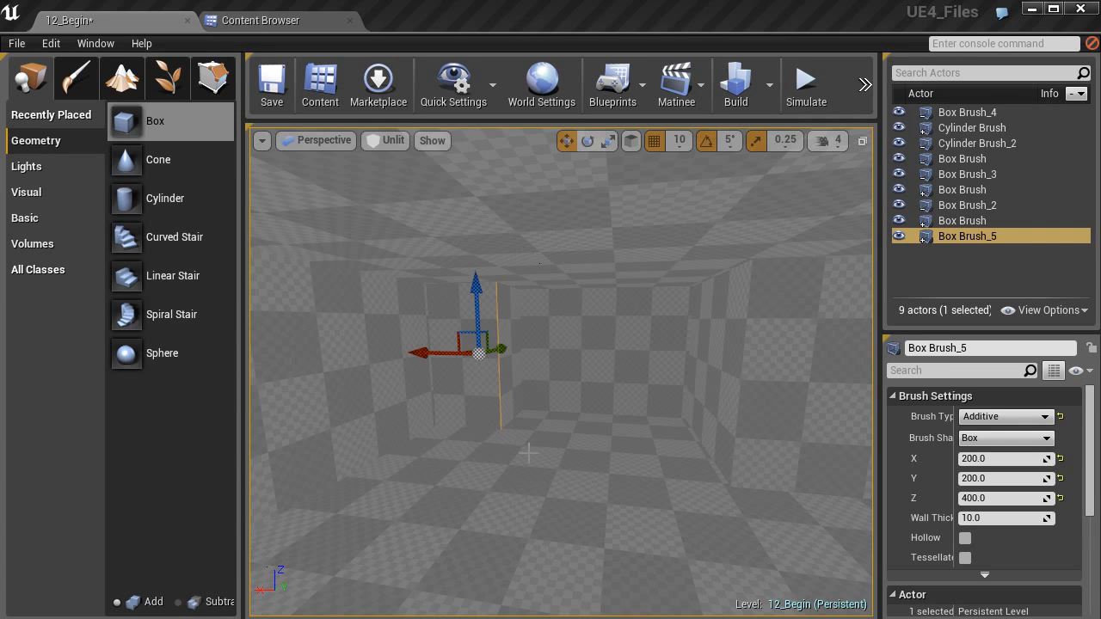
mouse_move(538, 443)
right_mouse_down()
mouse_move(563, 451)
mouse_move(413, 422)
mouse_move(284, 423)
mouse_move(254, 409)
mouse_move(255, 443)
mouse_move(268, 403)
mouse_move(259, 407)
mouse_move(548, 462)
mouse_move(534, 503)
mouse_move(544, 415)
mouse_move(404, 420)
mouse_move(380, 452)
mouse_move(568, 463)
mouse_move(533, 445)
mouse_move(667, 444)
right_mouse_up()
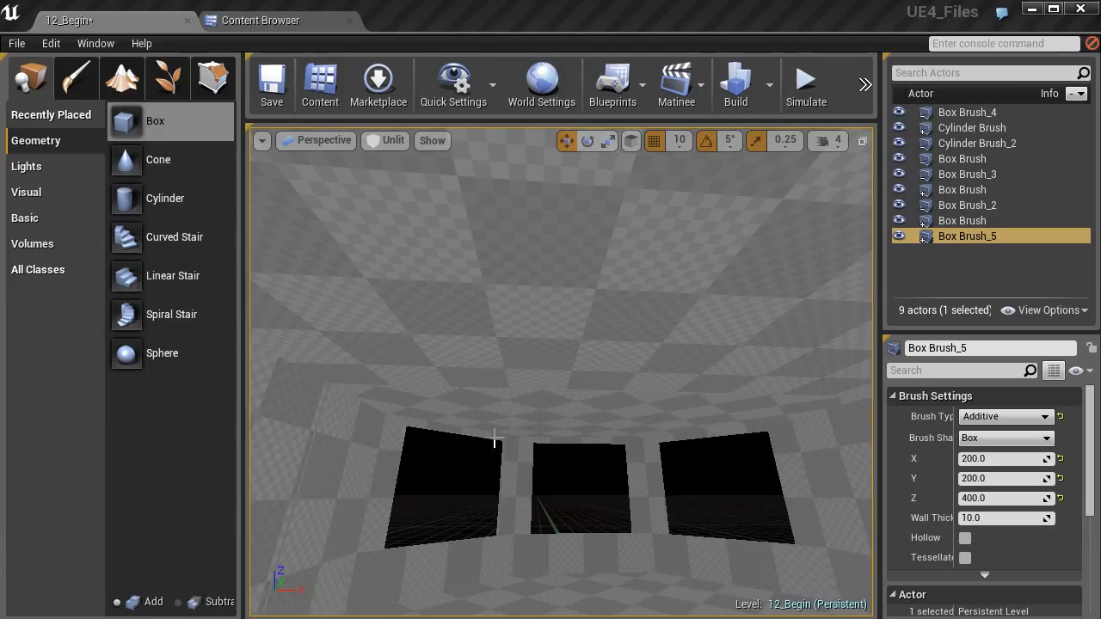
- Add an additive box brush inside the room and set its X and Z size to 25 each
mouse_move(142, 123)
left_mouse_down()
mouse_move(467, 528)
mouse_move(527, 547)
left_mouse_up()
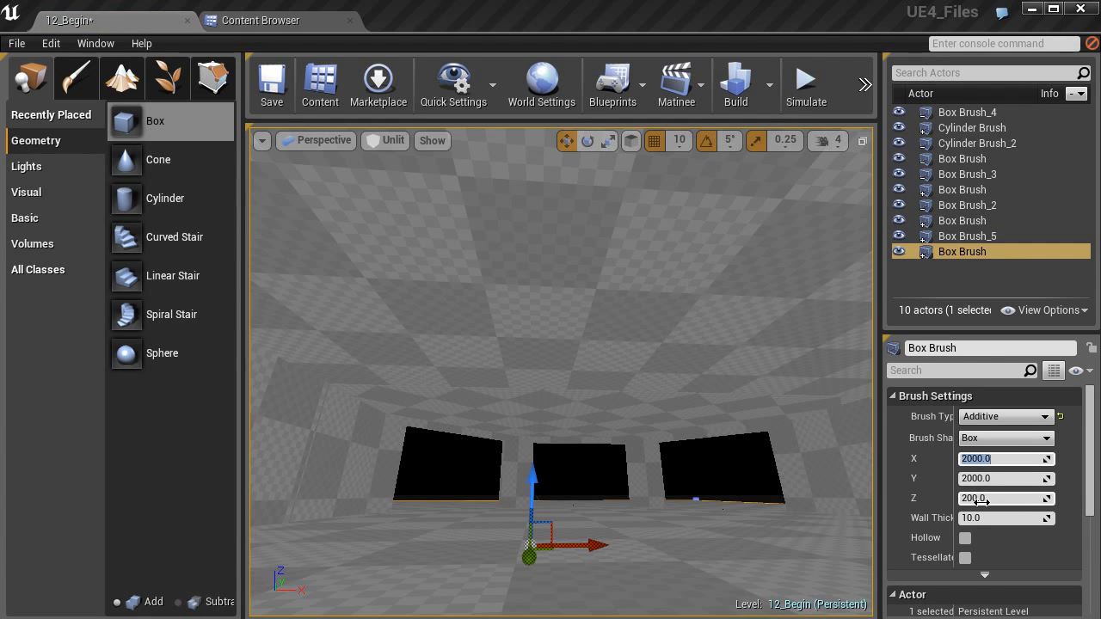
right_click_drag(800, 491, 650, 548)
key("s")
right_click_drag(722, 417, 771, 444)
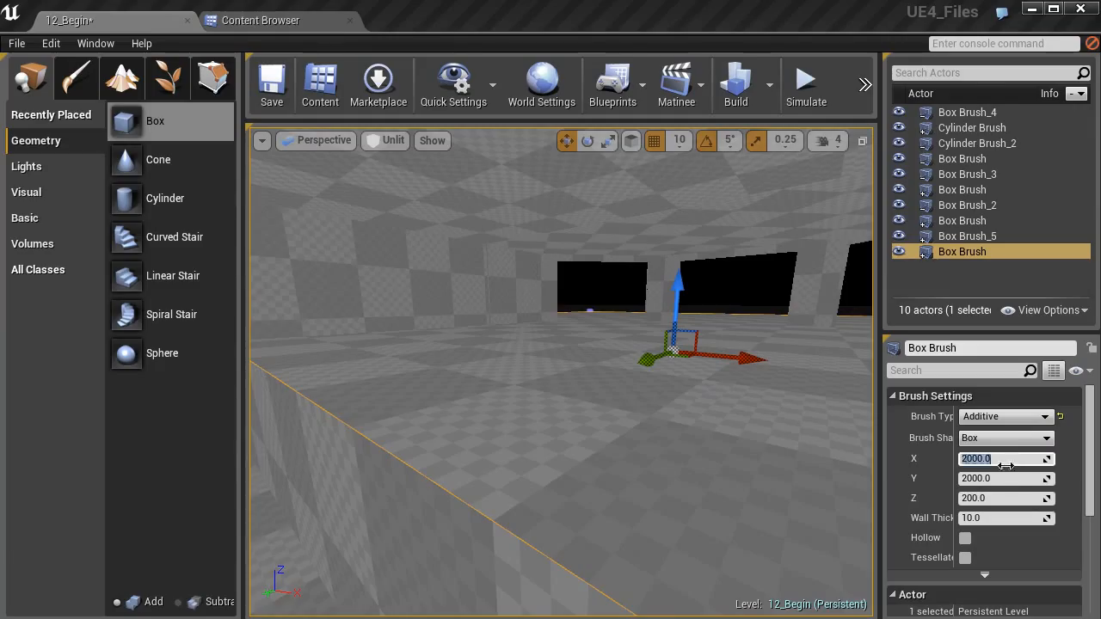
type("25")
key("Return")
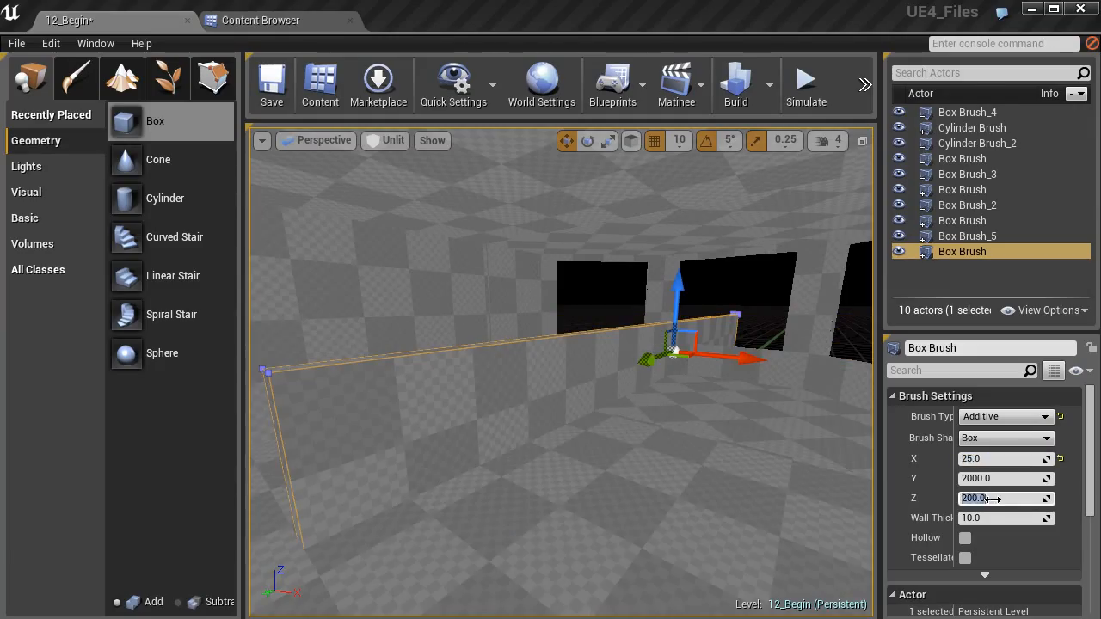
type("25")
key("Return")
- Raise the 25 × 25 beam brush along Z to the room's ceiling
key("a")
mouse_move(583, 363)
right_mouse_down()
mouse_move(602, 365)
mouse_move(605, 387)
mouse_move(589, 368)
right_mouse_up()
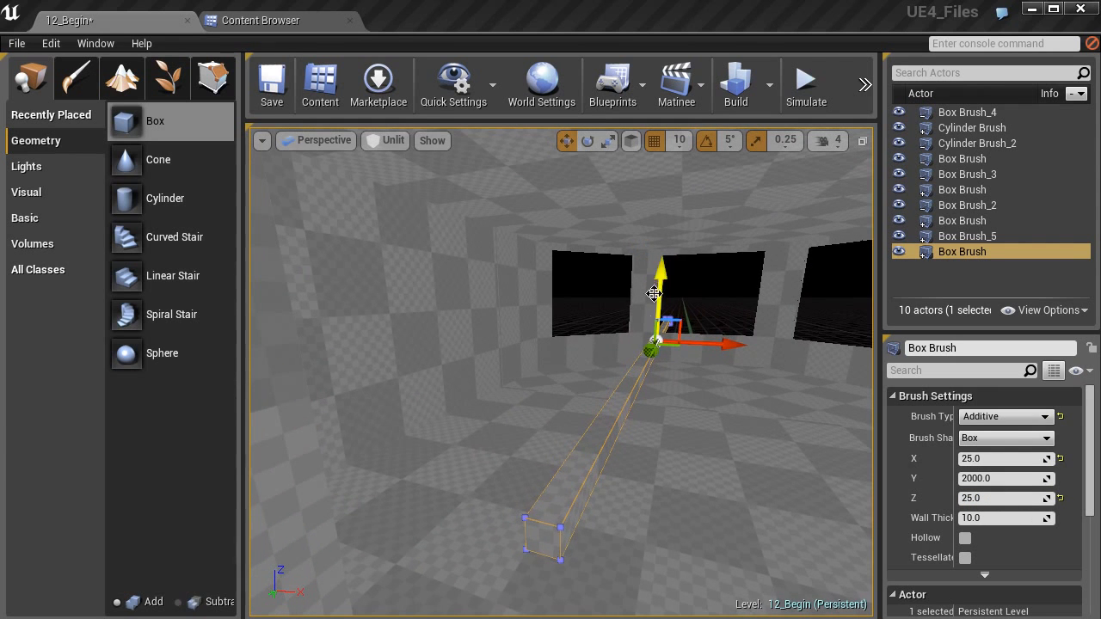
mouse_move(659, 293)
left_mouse_down()
mouse_move(653, 184)
mouse_move(644, 197)
left_mouse_up()
key("d")
right_click_drag(644, 197, 555, 173)
- Slide the beam brush along the ceiling until it extends past both end walls of the room
mouse_move(666, 277)
left_mouse_down()
mouse_move(322, 278)
mouse_move(300, 293)
mouse_move(247, 267)
left_mouse_up()
right_click_drag(494, 311, 435, 312)
left_click_drag(340, 278, 658, 299)
right_click_drag(604, 298, 669, 299)
mouse_move(549, 277)
left_mouse_down()
mouse_move(356, 273)
mouse_move(254, 252)
mouse_move(315, 290)
mouse_move(513, 316)
left_mouse_up()
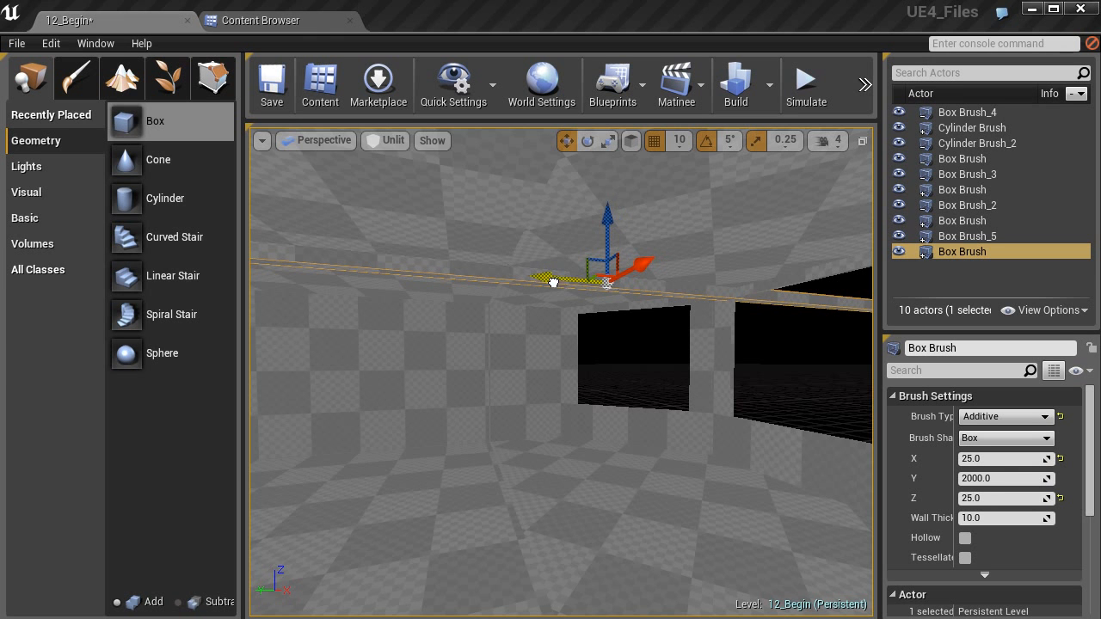
left_click_drag(553, 282, 485, 279, "shift")
left_click_drag(606, 283, 606, 283, "shift")
mouse_move(614, 496)
right_mouse_down()
mouse_move(667, 496)
mouse_move(602, 486)
mouse_move(705, 529)
right_mouse_up()
right_click_drag(641, 290, 555, 290)
mouse_move(646, 265)
right_mouse_down()
mouse_move(722, 250)
mouse_move(684, 274)
mouse_move(654, 265)
mouse_move(666, 258)
right_mouse_up()
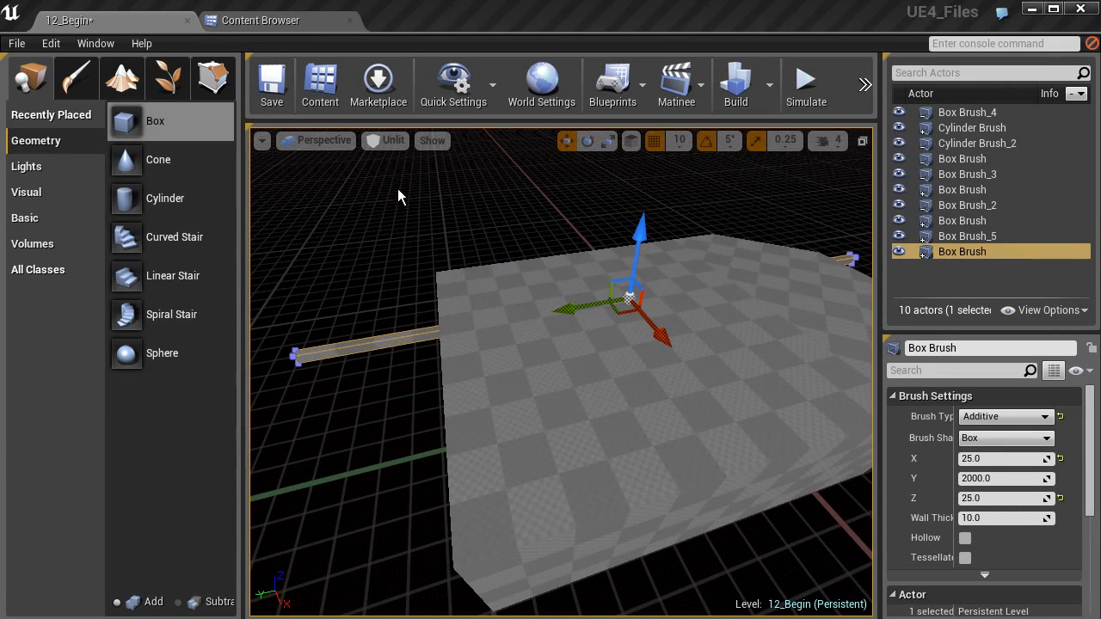
- In the top view, shift the beam along X to line up with the left corner of the angled room's end wall
left_click(314, 141)
left_click(318, 197)
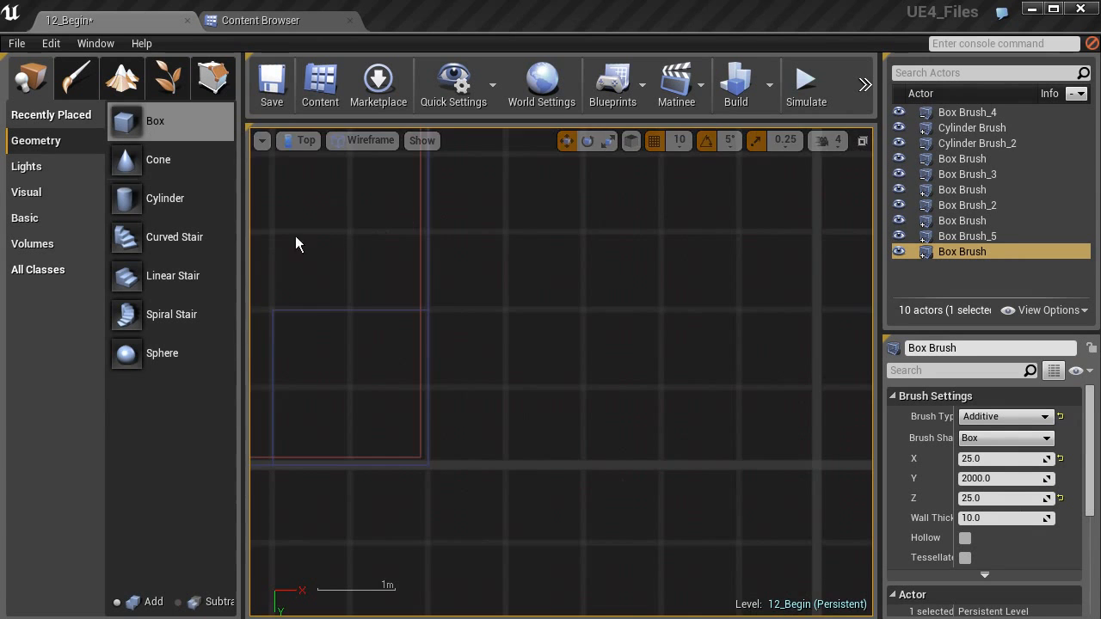
scroll(635, 402, "down", 5)
right_click_drag(478, 333, 601, 467)
mouse_move(503, 256)
right_mouse_down()
mouse_move(511, 412)
mouse_move(526, 395)
right_mouse_up()
right_click_drag(521, 274, 519, 378)
mouse_move(534, 572)
right_mouse_down()
mouse_move(518, 428)
mouse_move(530, 456)
right_mouse_up()
left_click_drag(543, 600, 522, 605)
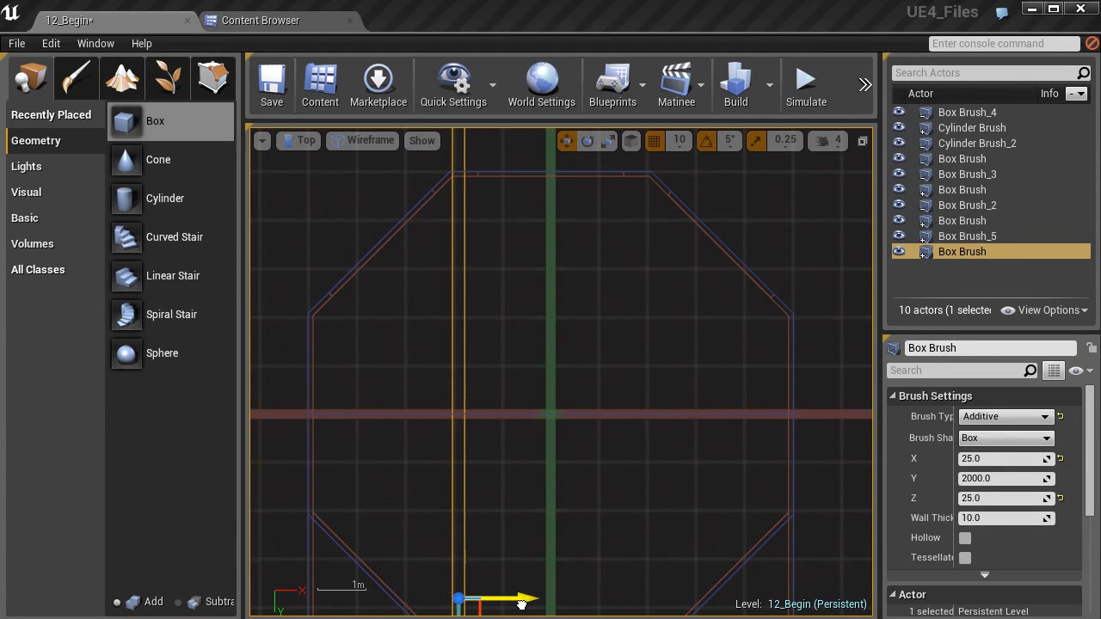
- In geometry editing mode, move the beam's far-end vertices along Y to the outer edge of the windowed end wall
right_click_drag(447, 193, 453, 254)
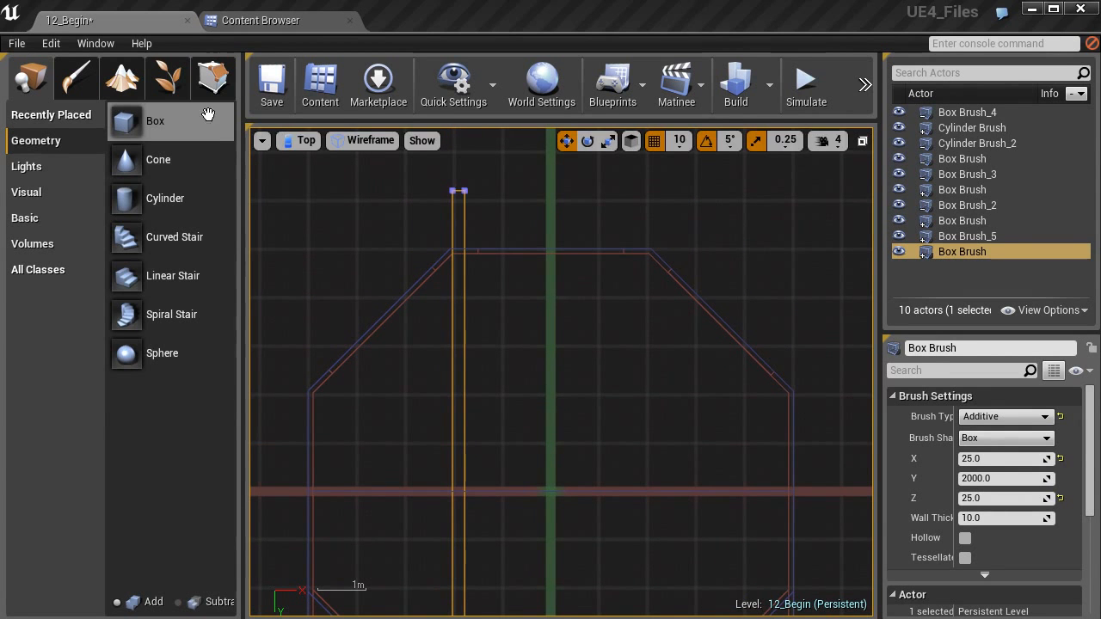
left_click(213, 77)
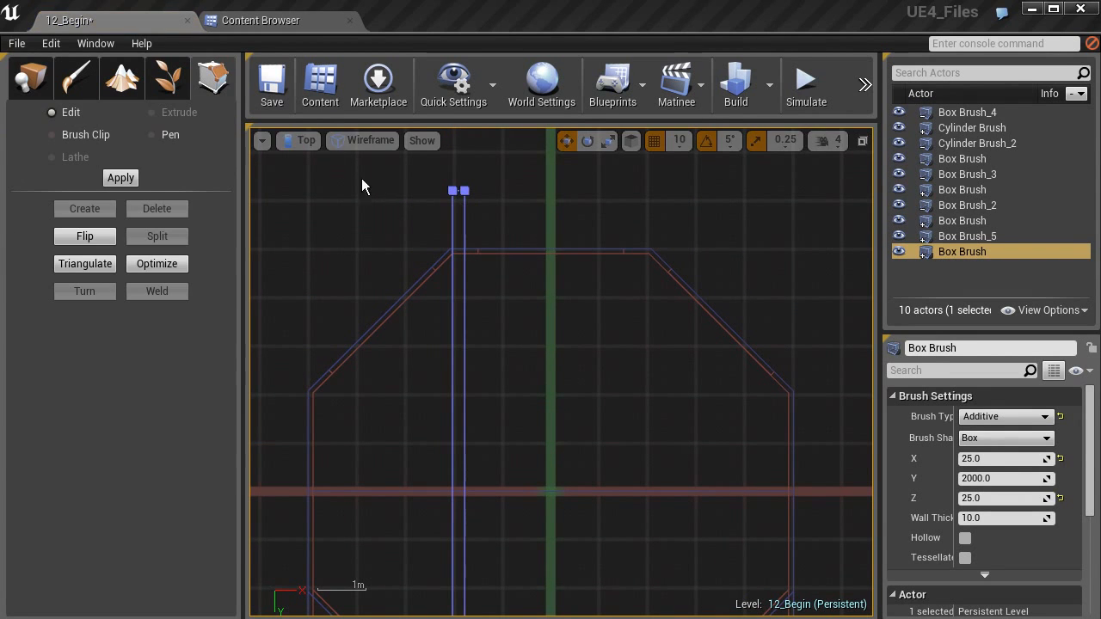
left_click_drag(422, 185, 515, 221)
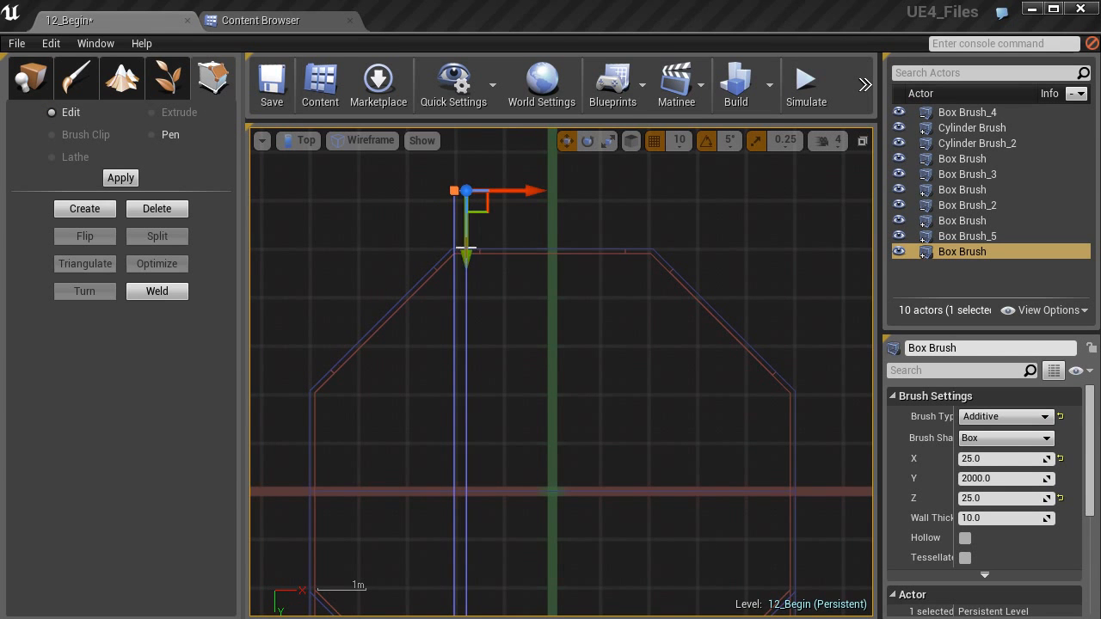
left_click_drag(465, 249, 467, 265)
left_click(467, 282)
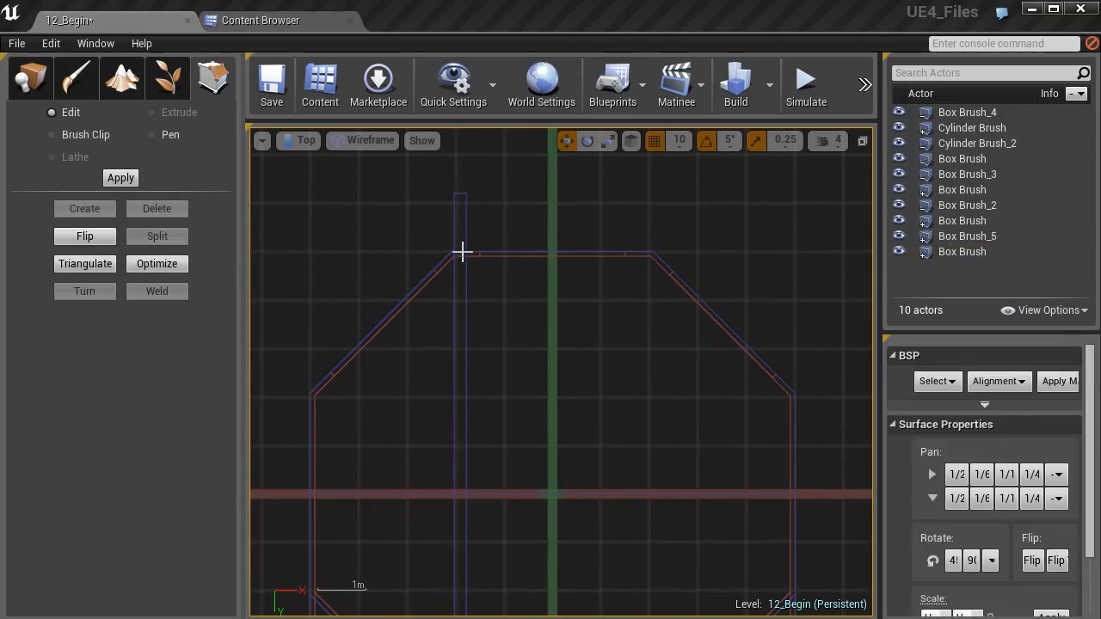
left_click(462, 210)
mouse_move(450, 184)
left_mouse_down()
mouse_move(479, 209)
mouse_move(460, 267)
left_mouse_up()
scroll(460, 267, "up", 5)
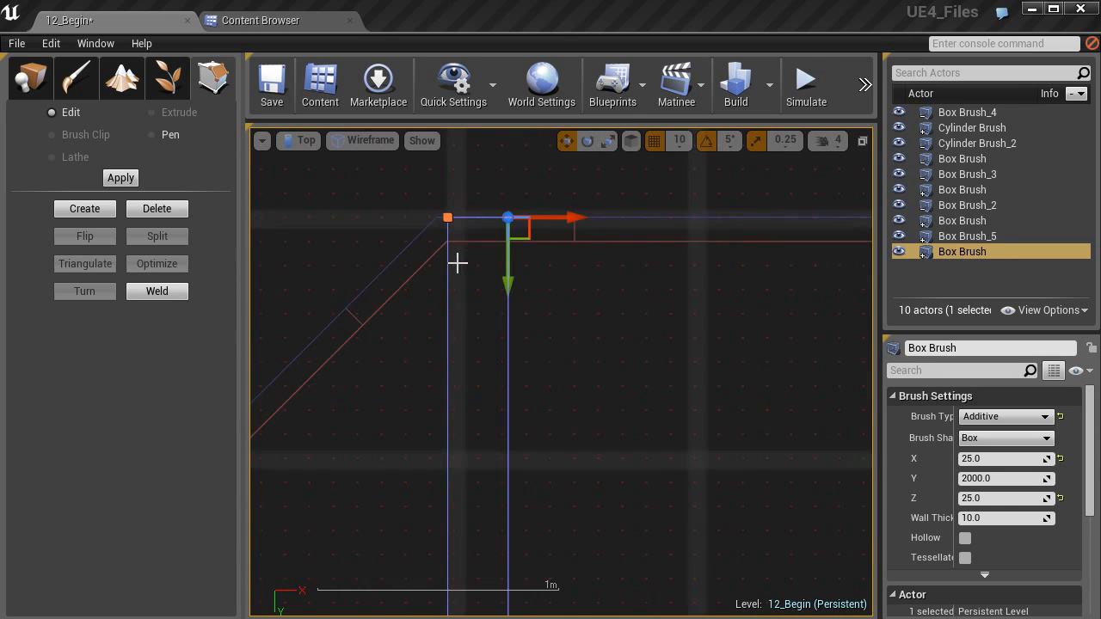
scroll(454, 211, "down", 5)
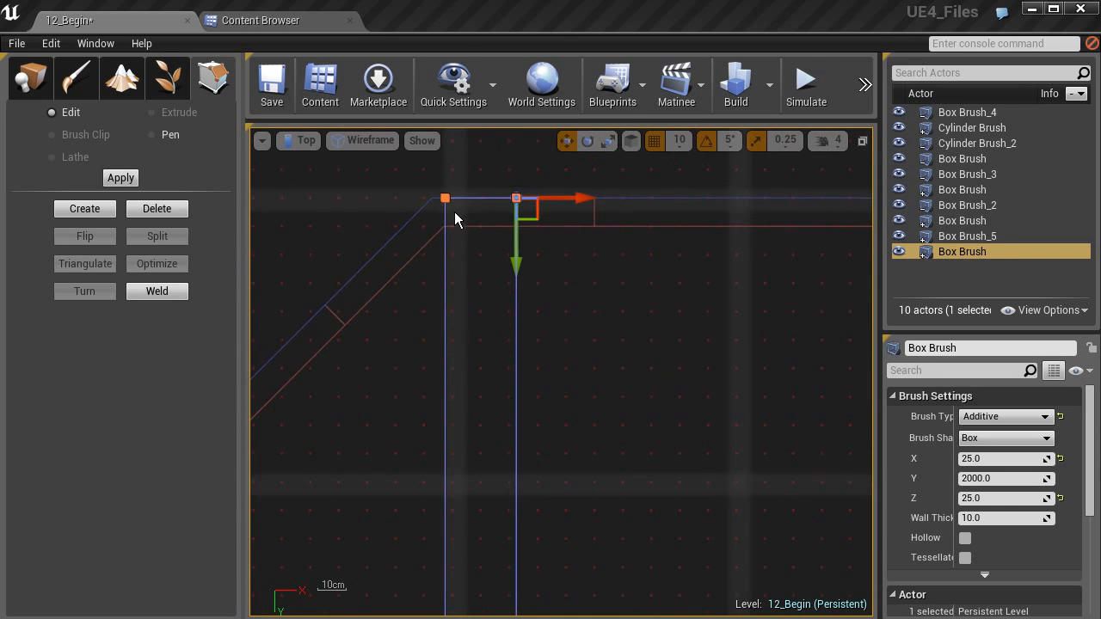
- Move the vertices at the beam's other end along Y to the outer edge of the opposite end wall
right_click_drag(475, 415, 517, 134)
scroll(535, 453, "down", 2)
right_click_drag(532, 507, 530, 327)
left_click_drag(493, 520, 509, 542)
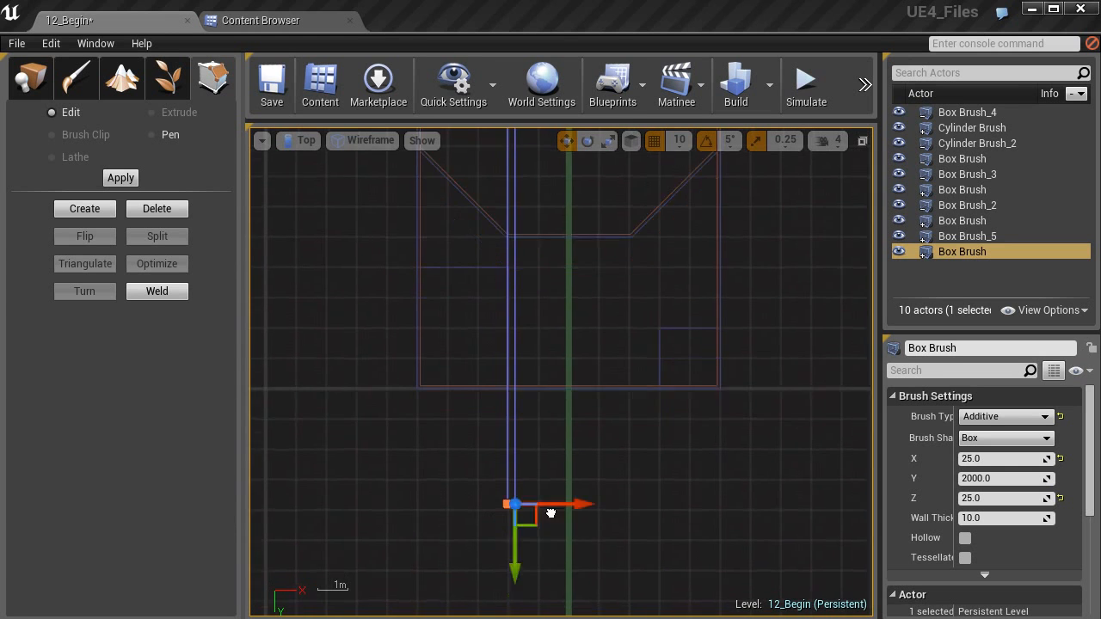
right_click_drag(553, 550, 535, 483)
mouse_move(535, 475)
left_mouse_down()
mouse_move(538, 318)
mouse_move(537, 361)
left_mouse_up()
scroll(534, 344, "up", 6)
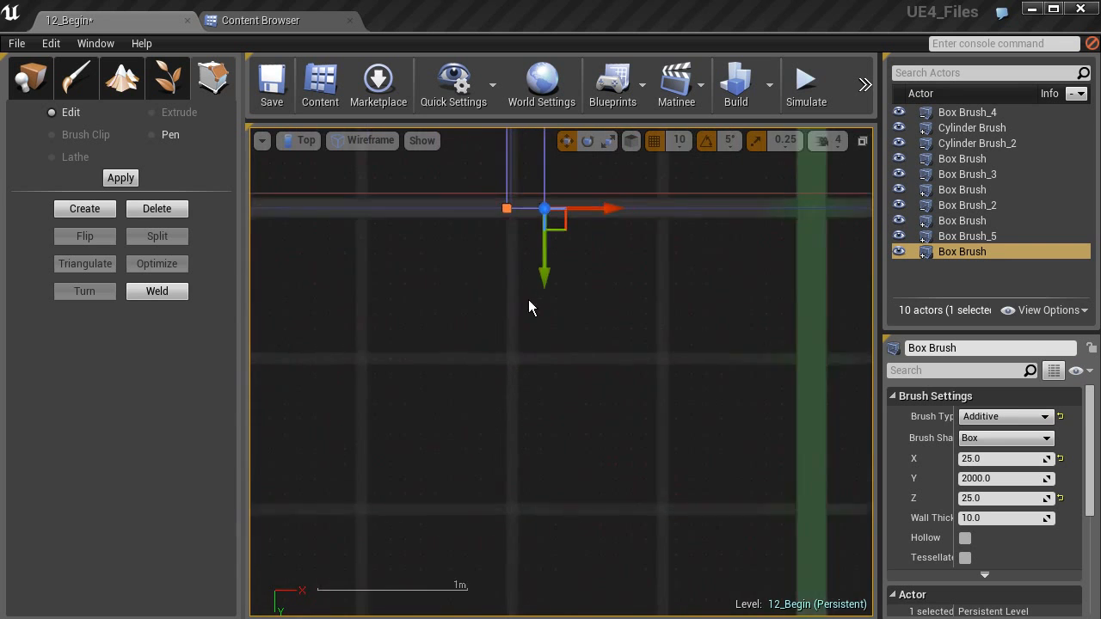
scroll(518, 314, "down", 3)
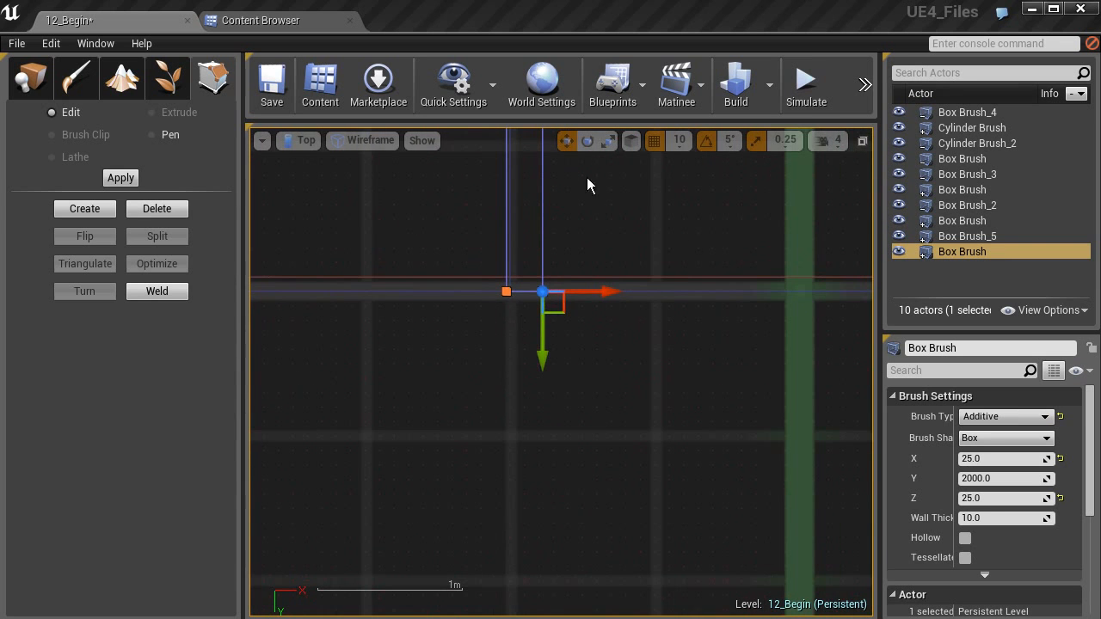
- Leave geometry editing for placement mode and return the viewport to the perspective view
left_click(33, 86)
mouse_move(539, 223)
right_mouse_down()
mouse_move(538, 310)
mouse_move(502, 284)
right_mouse_up()
left_click(290, 140)
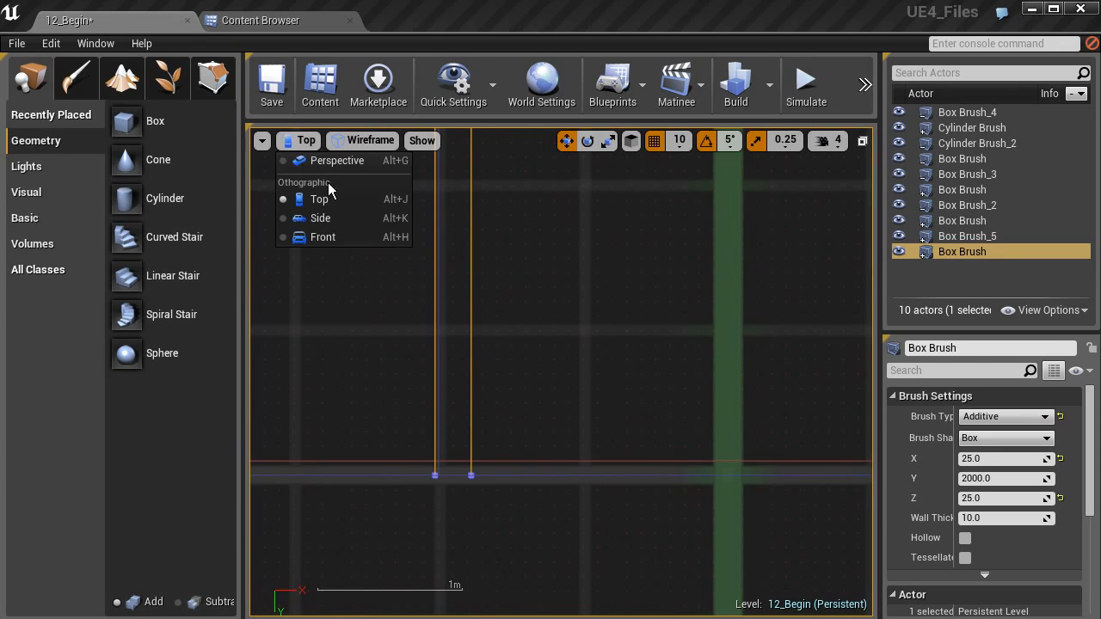
left_click(322, 161)
- Duplicate the ceiling beam along positive X to the matching position on the opposite side of the room
mouse_move(568, 344)
right_mouse_down()
mouse_move(679, 387)
mouse_move(714, 383)
mouse_move(752, 253)
mouse_move(736, 189)
mouse_move(737, 255)
right_mouse_up()
key("w")
key("s")
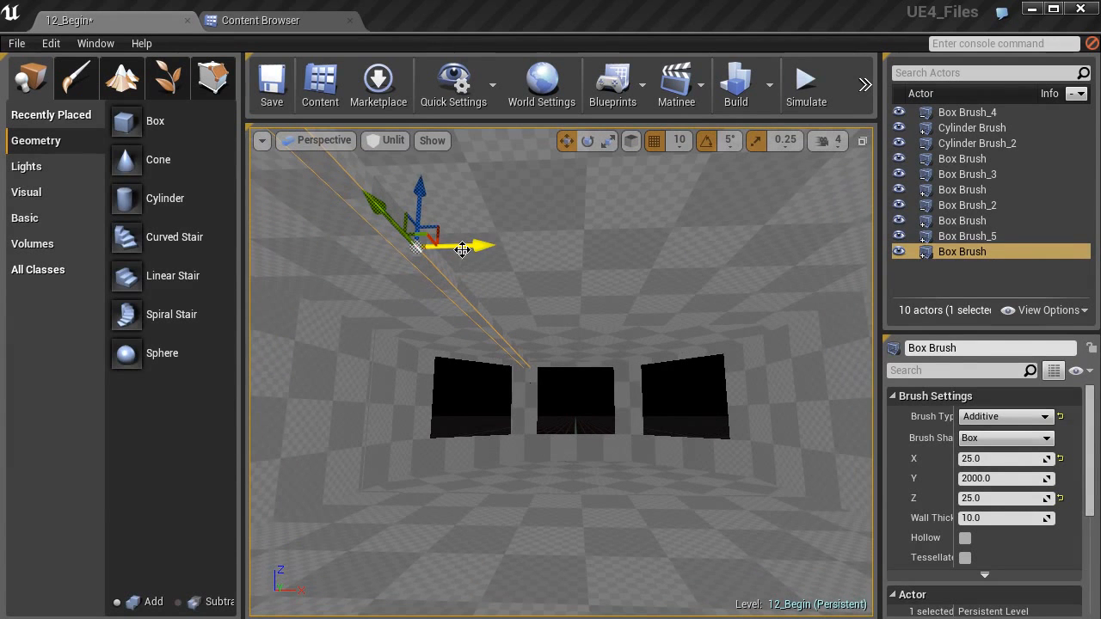
left_click_drag(473, 251, 633, 251, "alt")
left_click_drag(548, 247, 694, 244, "shift")
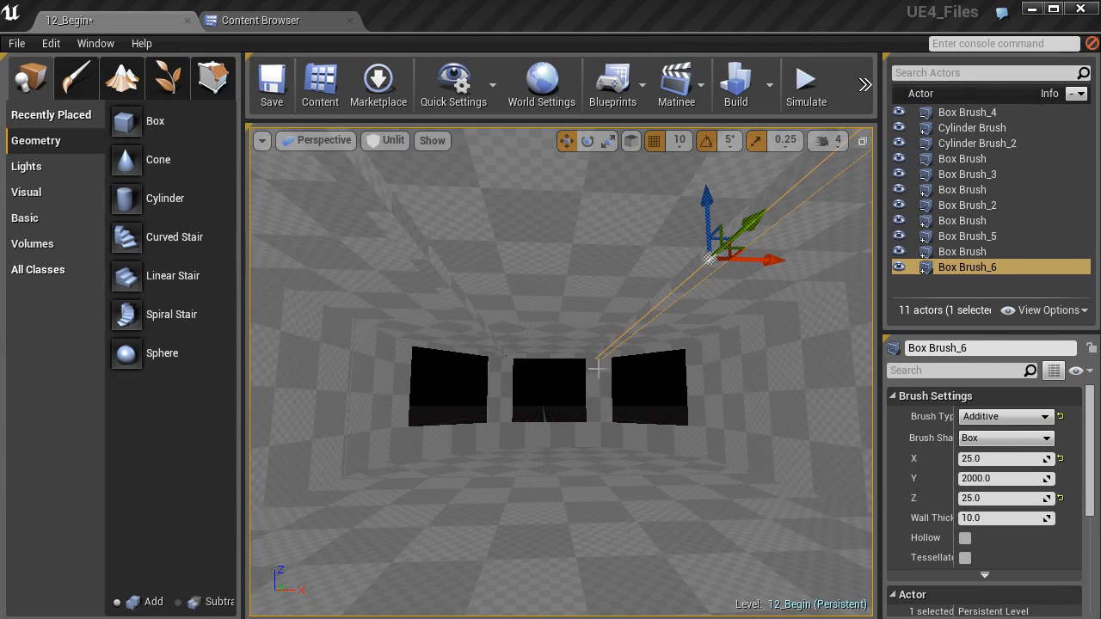
- Examine the two ceiling beams and the corner details on the surrounding walls from several angles
mouse_move(585, 389)
right_mouse_down()
mouse_move(620, 355)
mouse_move(596, 347)
mouse_move(624, 355)
mouse_move(638, 395)
mouse_move(757, 402)
mouse_move(629, 402)
mouse_move(624, 489)
mouse_move(622, 334)
mouse_move(620, 442)
mouse_move(622, 378)
right_mouse_up()
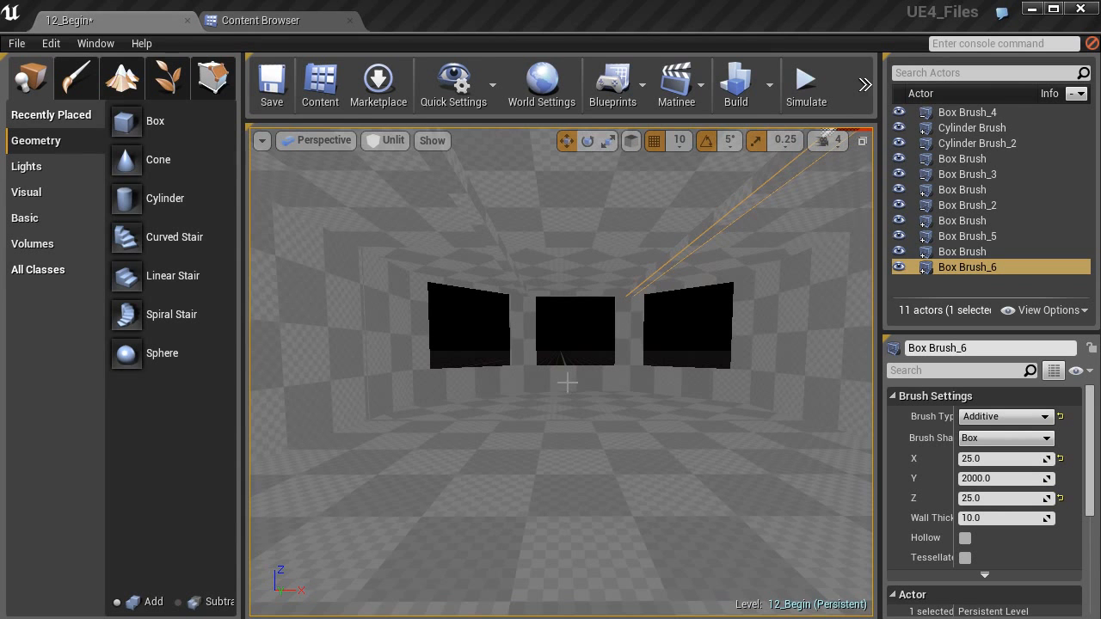
mouse_move(497, 341)
right_mouse_down()
mouse_move(496, 301)
mouse_move(447, 307)
mouse_move(378, 370)
mouse_move(327, 360)
right_mouse_up()
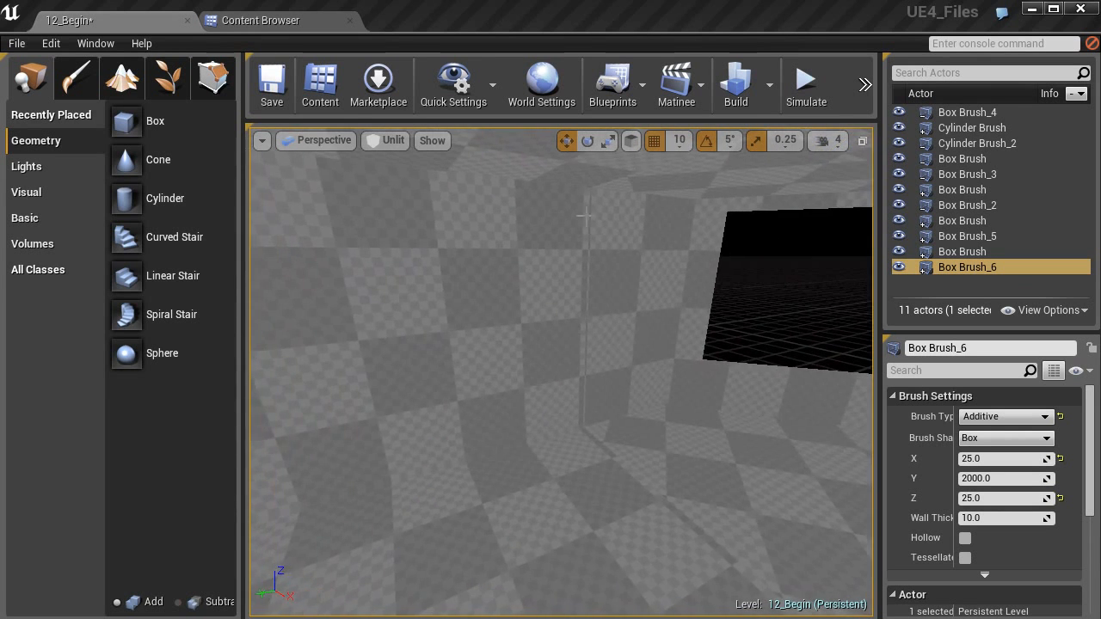
right_click_drag(634, 273, 746, 276)
mouse_move(418, 306)
right_mouse_down()
mouse_move(361, 307)
mouse_move(378, 292)
mouse_move(258, 298)
mouse_move(416, 308)
right_mouse_up()
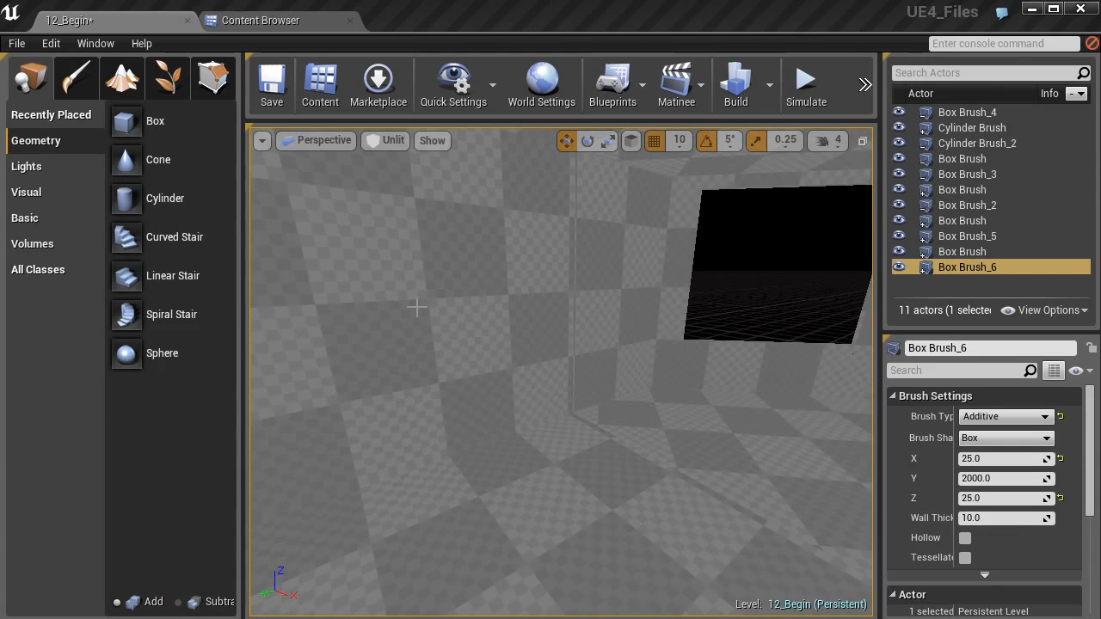
left_click(315, 141)
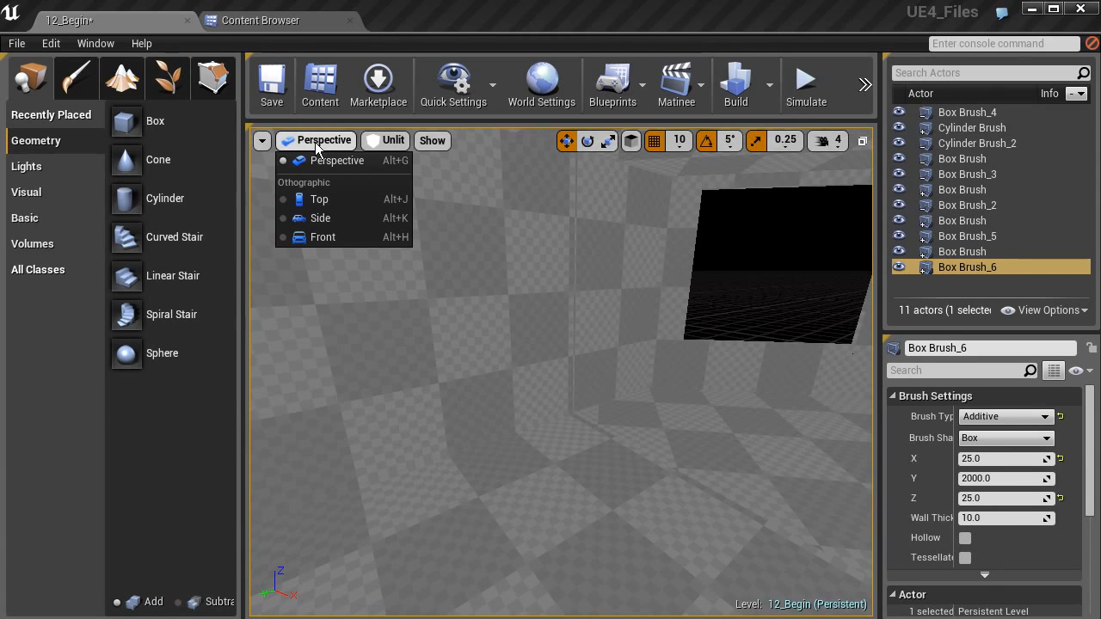
left_click(261, 140)
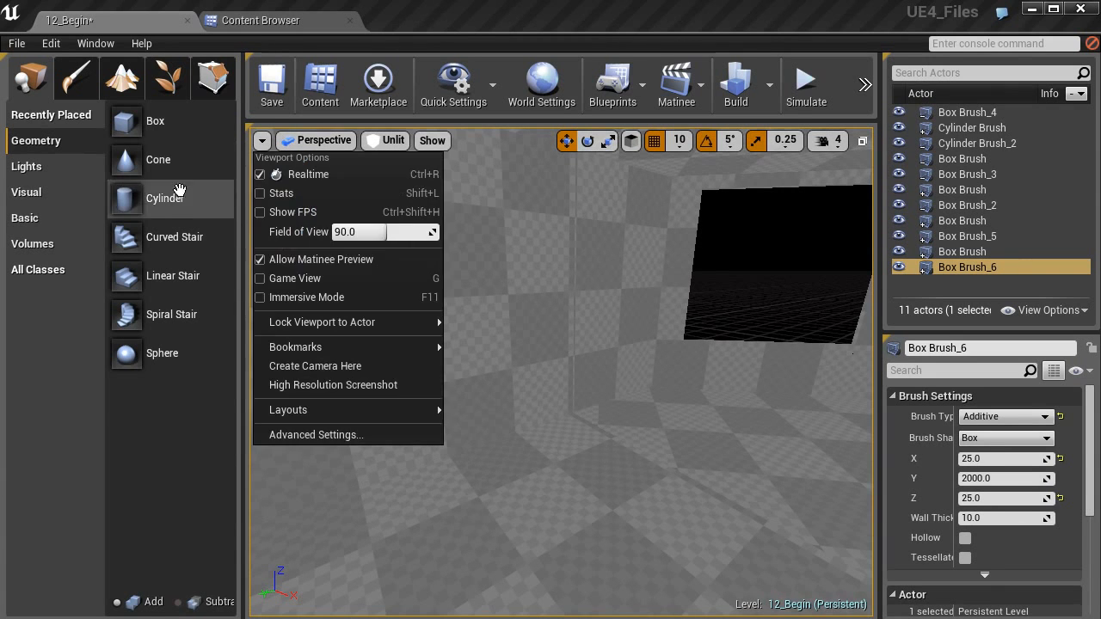
right_click(729, 297)
mouse_move(739, 310)
right_mouse_down()
mouse_move(747, 322)
mouse_move(611, 332)
right_mouse_up()
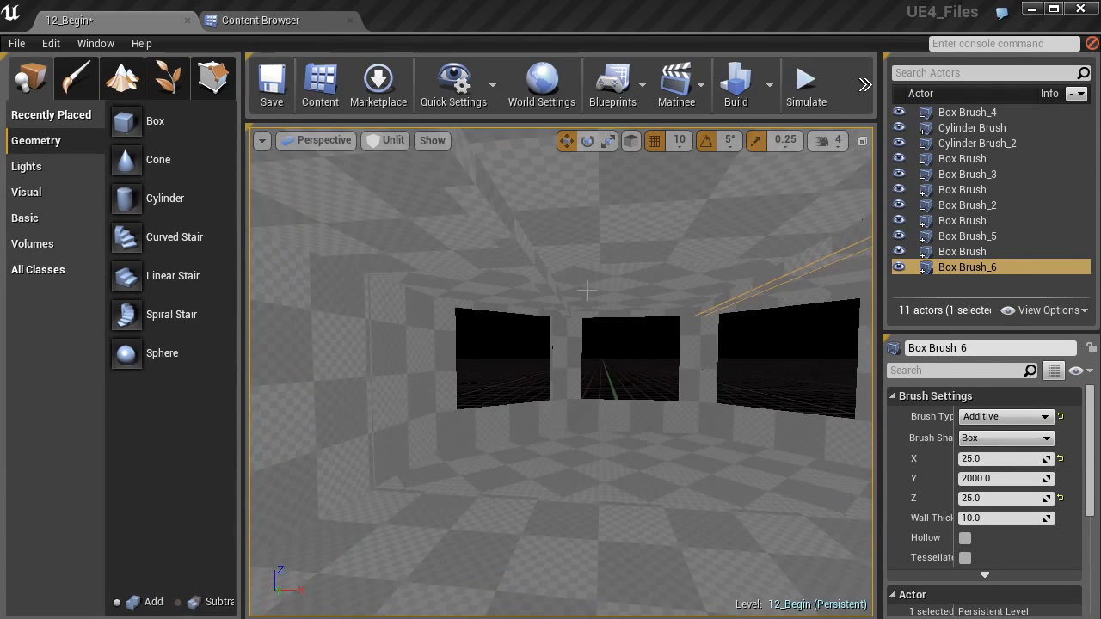
- Select the original ceiling beam to check its size and position, clear the selection, and review the whole room
left_click(524, 260)
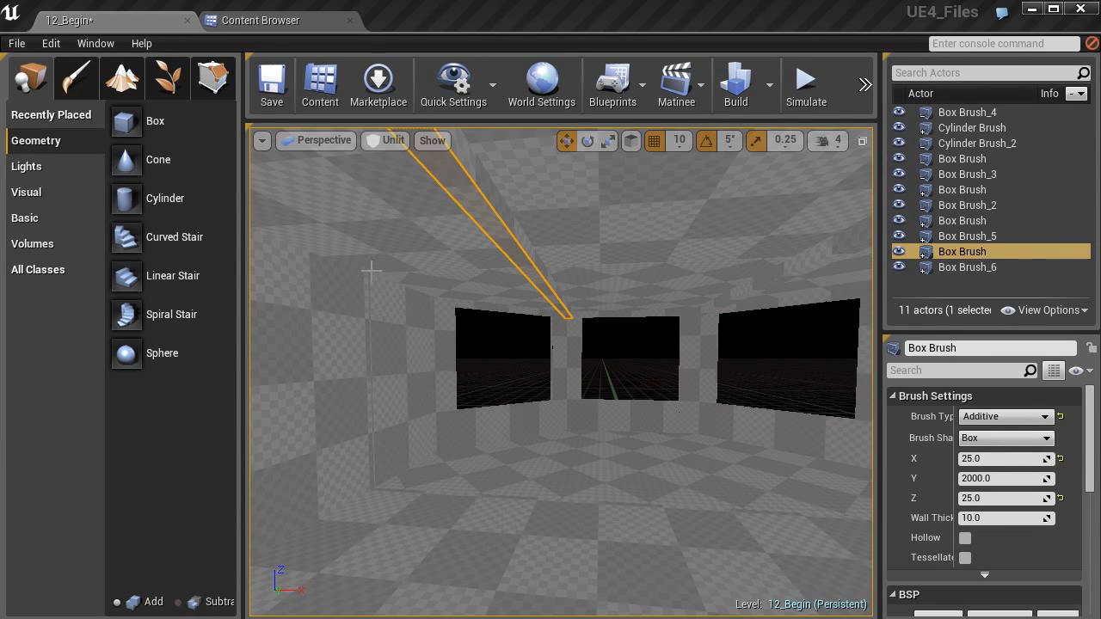
mouse_move(422, 488)
right_mouse_down()
mouse_move(288, 496)
mouse_move(297, 492)
right_mouse_up()
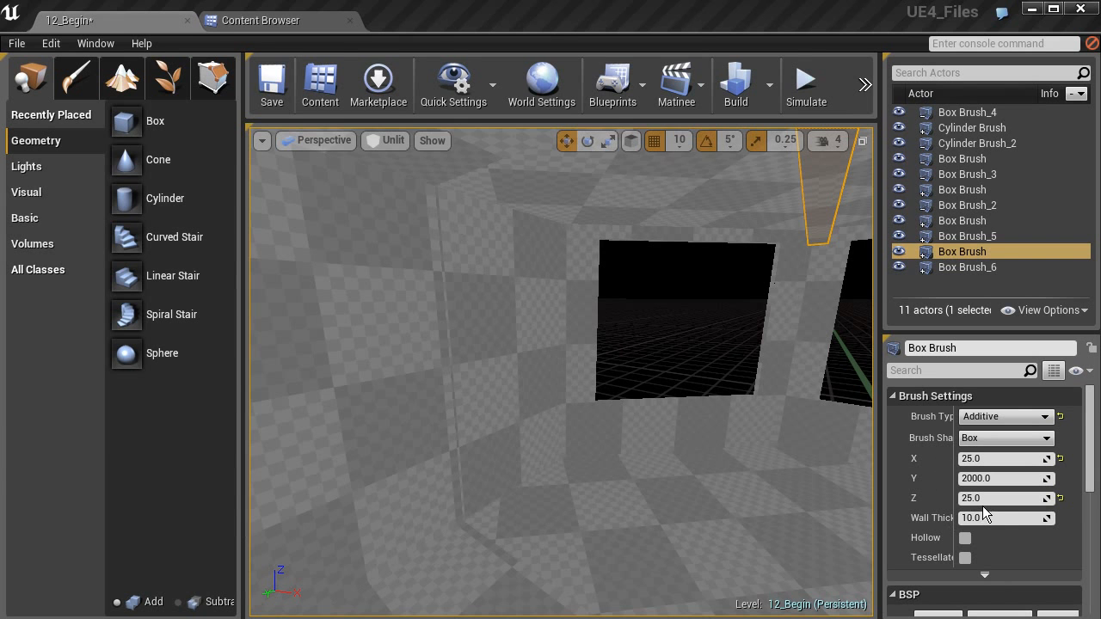
right_click_drag(513, 402, 619, 415)
right_click_drag(515, 403, 510, 407)
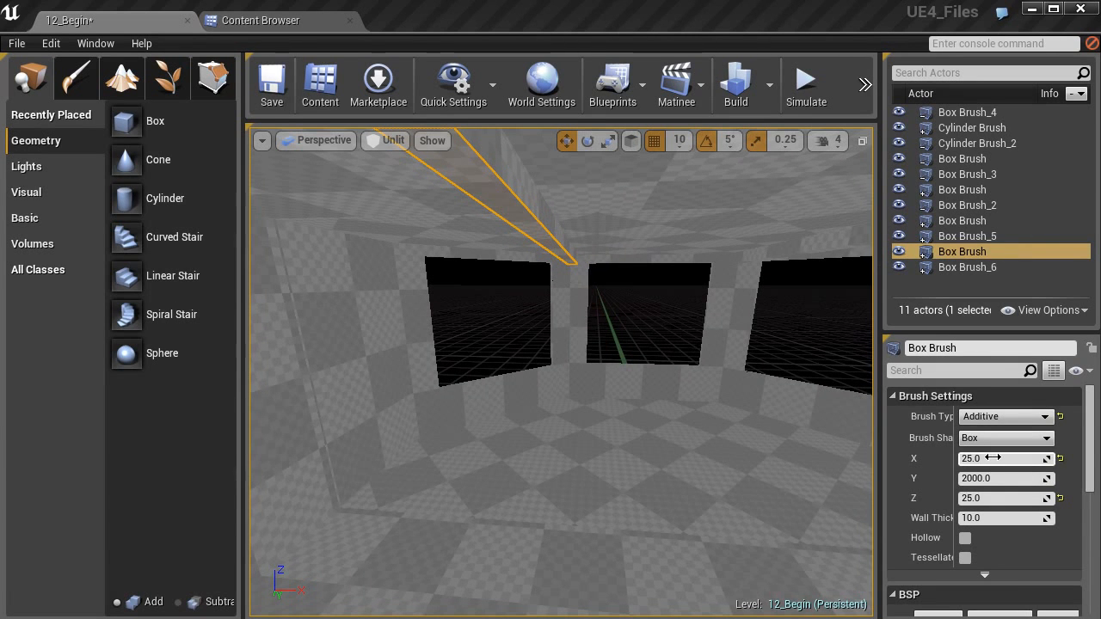
right_click_drag(614, 379, 671, 329)
left_click(542, 412)
key("s")
right_click_drag(547, 403, 542, 432)
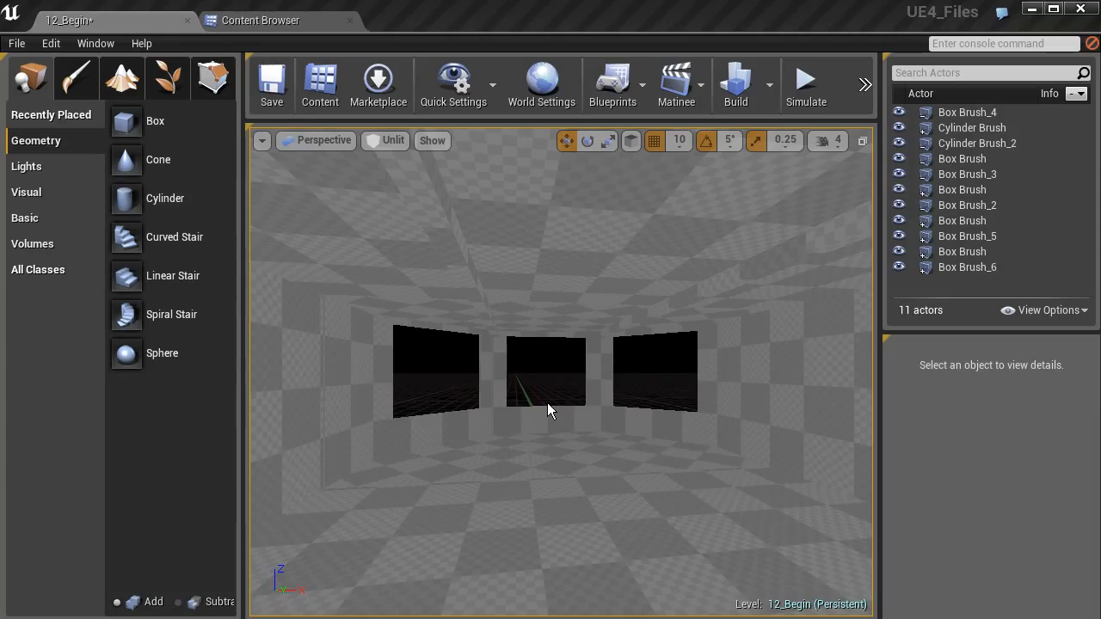
right_click_drag(535, 397, 490, 411)
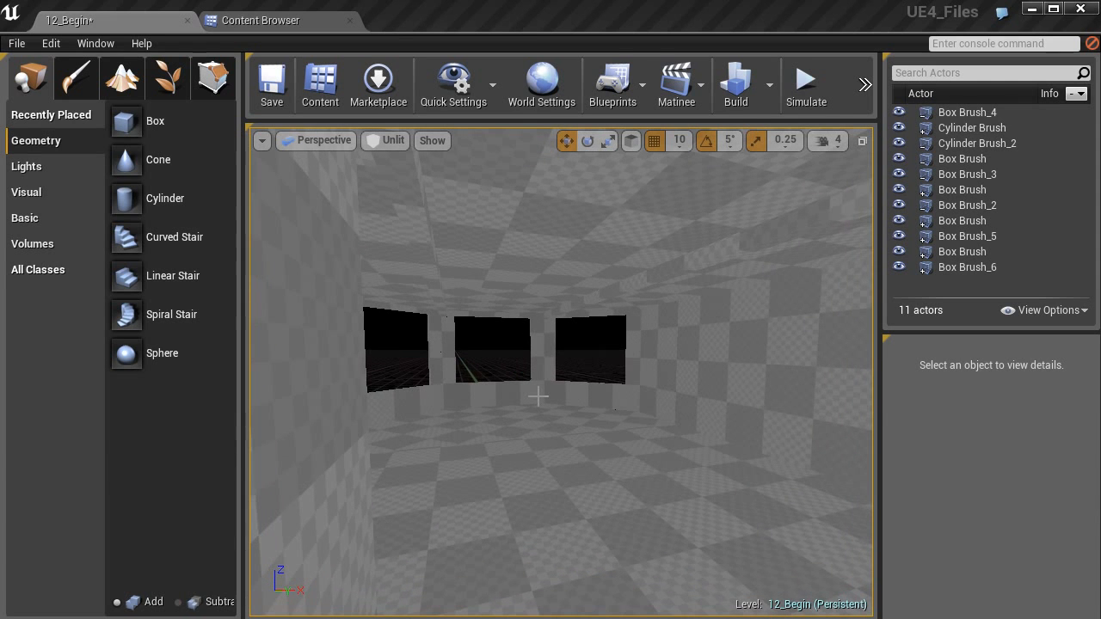